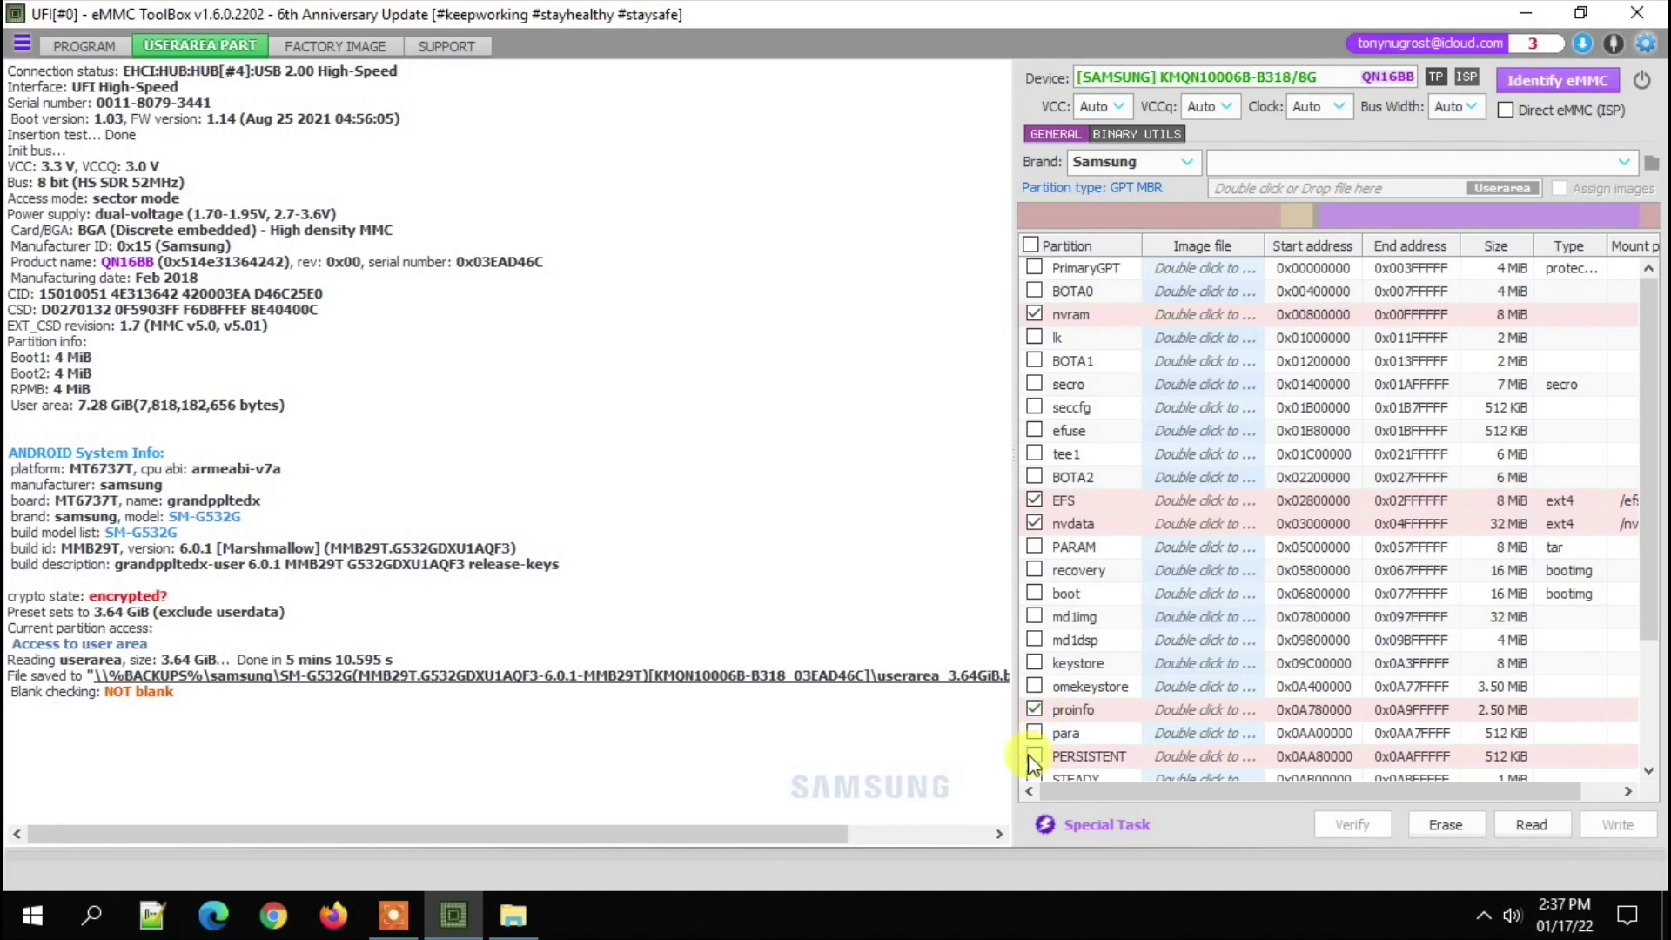
Add PERSISTENT to the selected nvram, EFS, nvdata and proinfo partitions and read them all to image files
click(1033, 759)
scroll(1140, 739, down, 3)
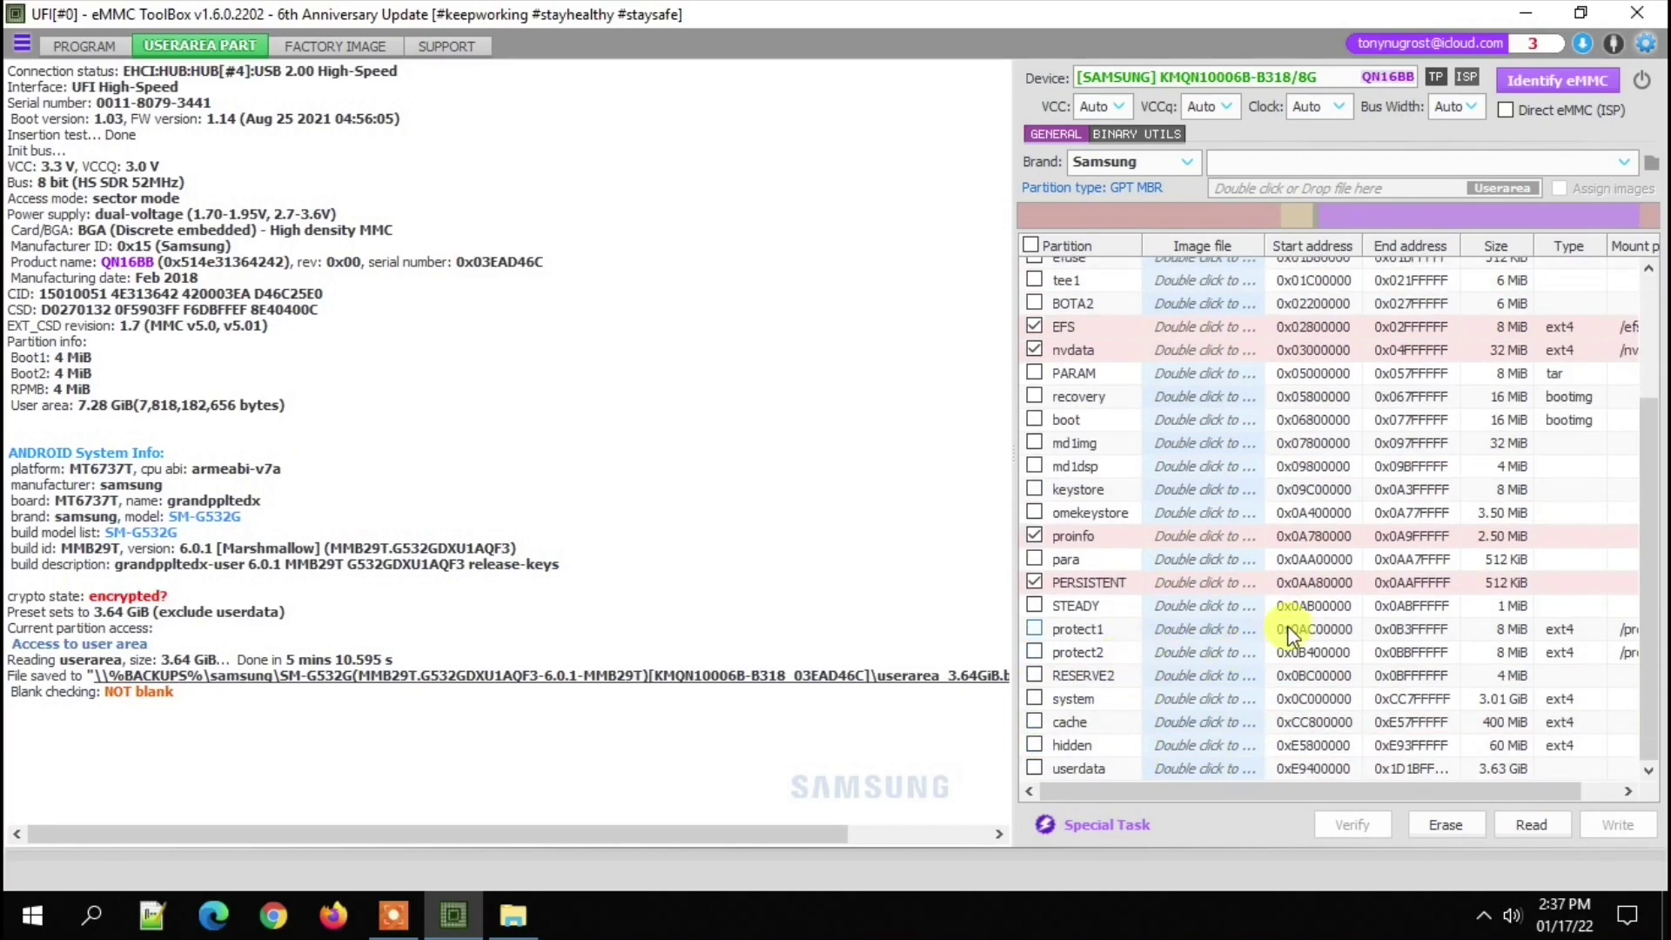
scroll(1296, 628, up, 3)
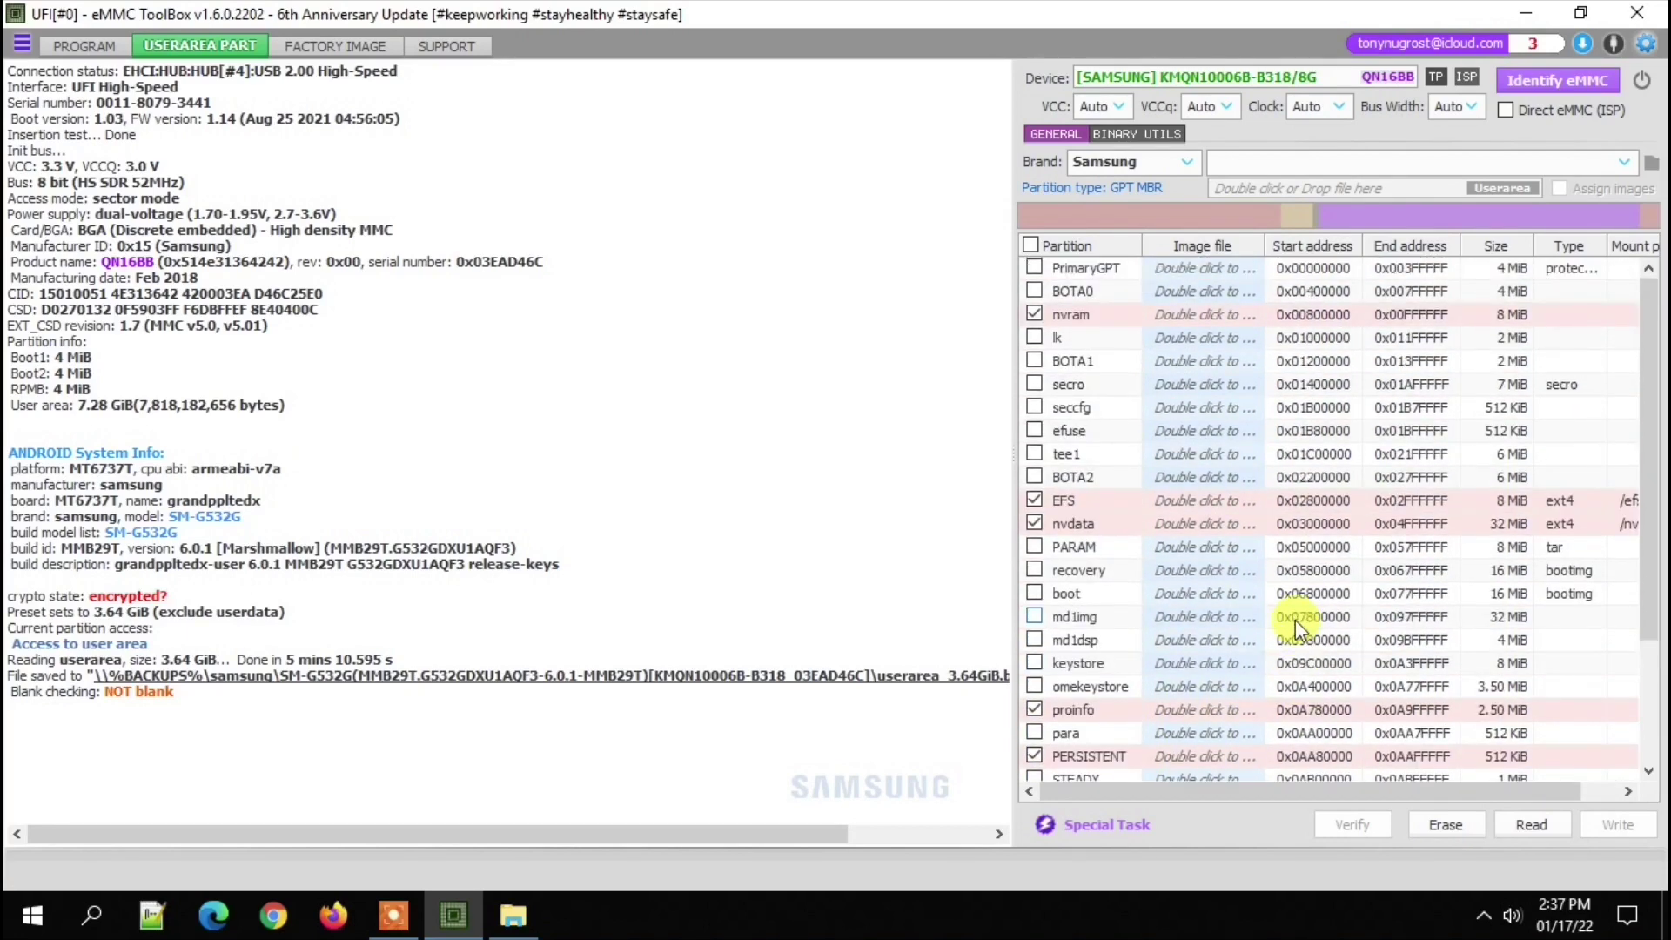
scroll(1298, 623, down, 3)
click(1533, 825)
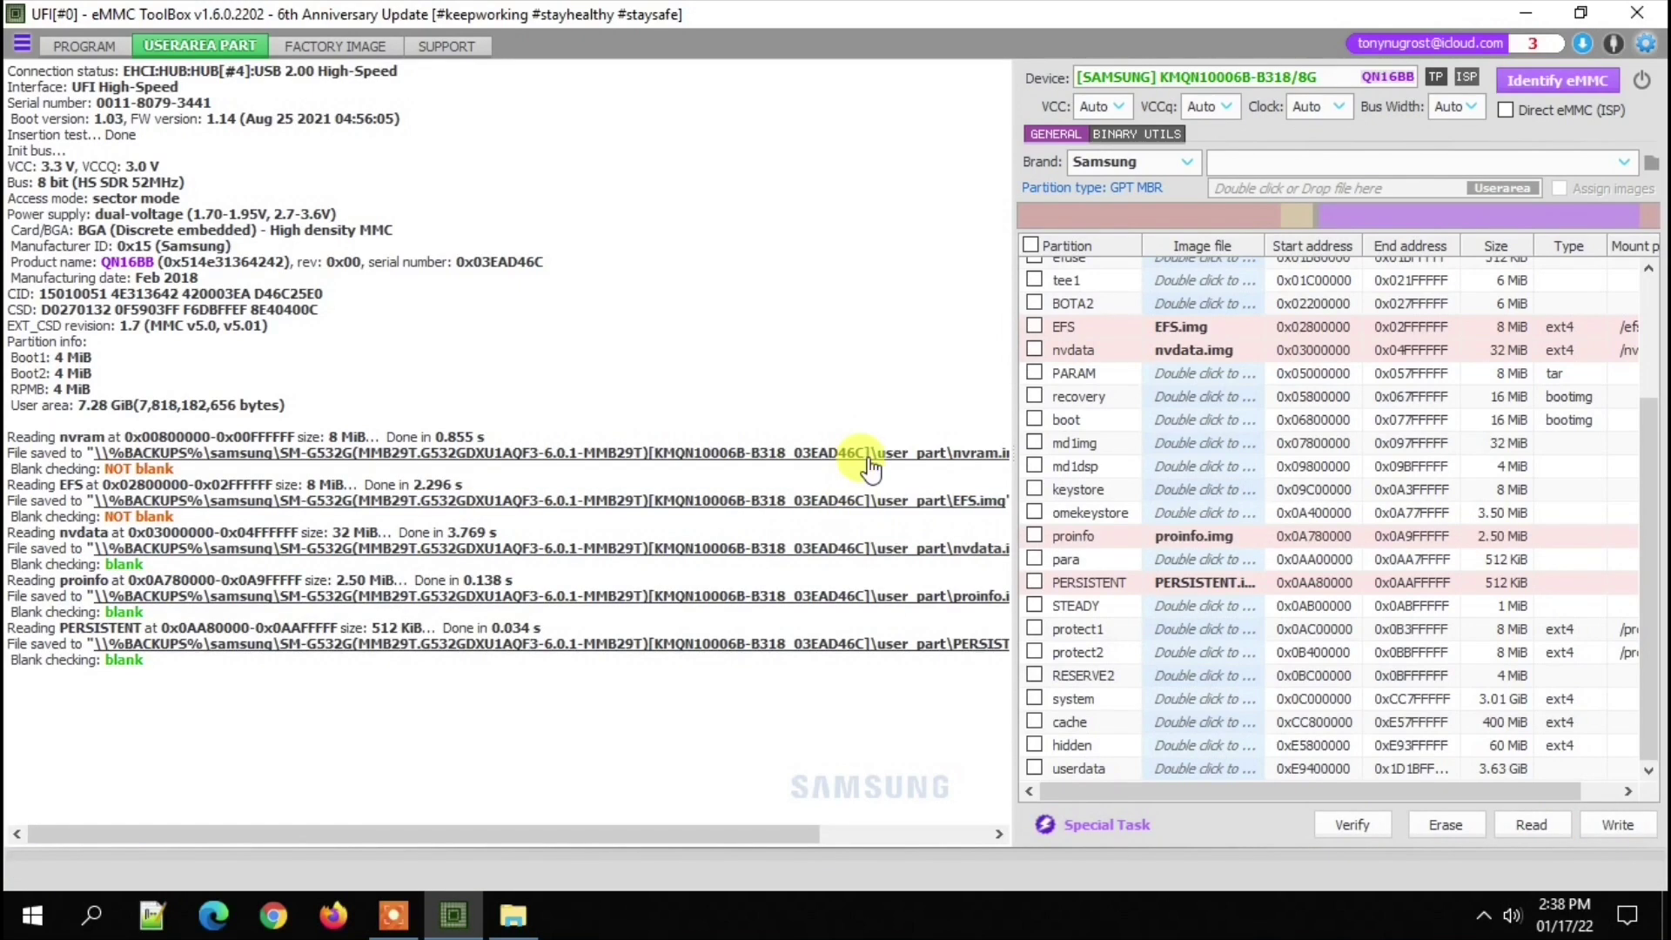
Check the saved partition images in the backup's user_part folder, and return to review the image files assigned in the partition list
click(522, 915)
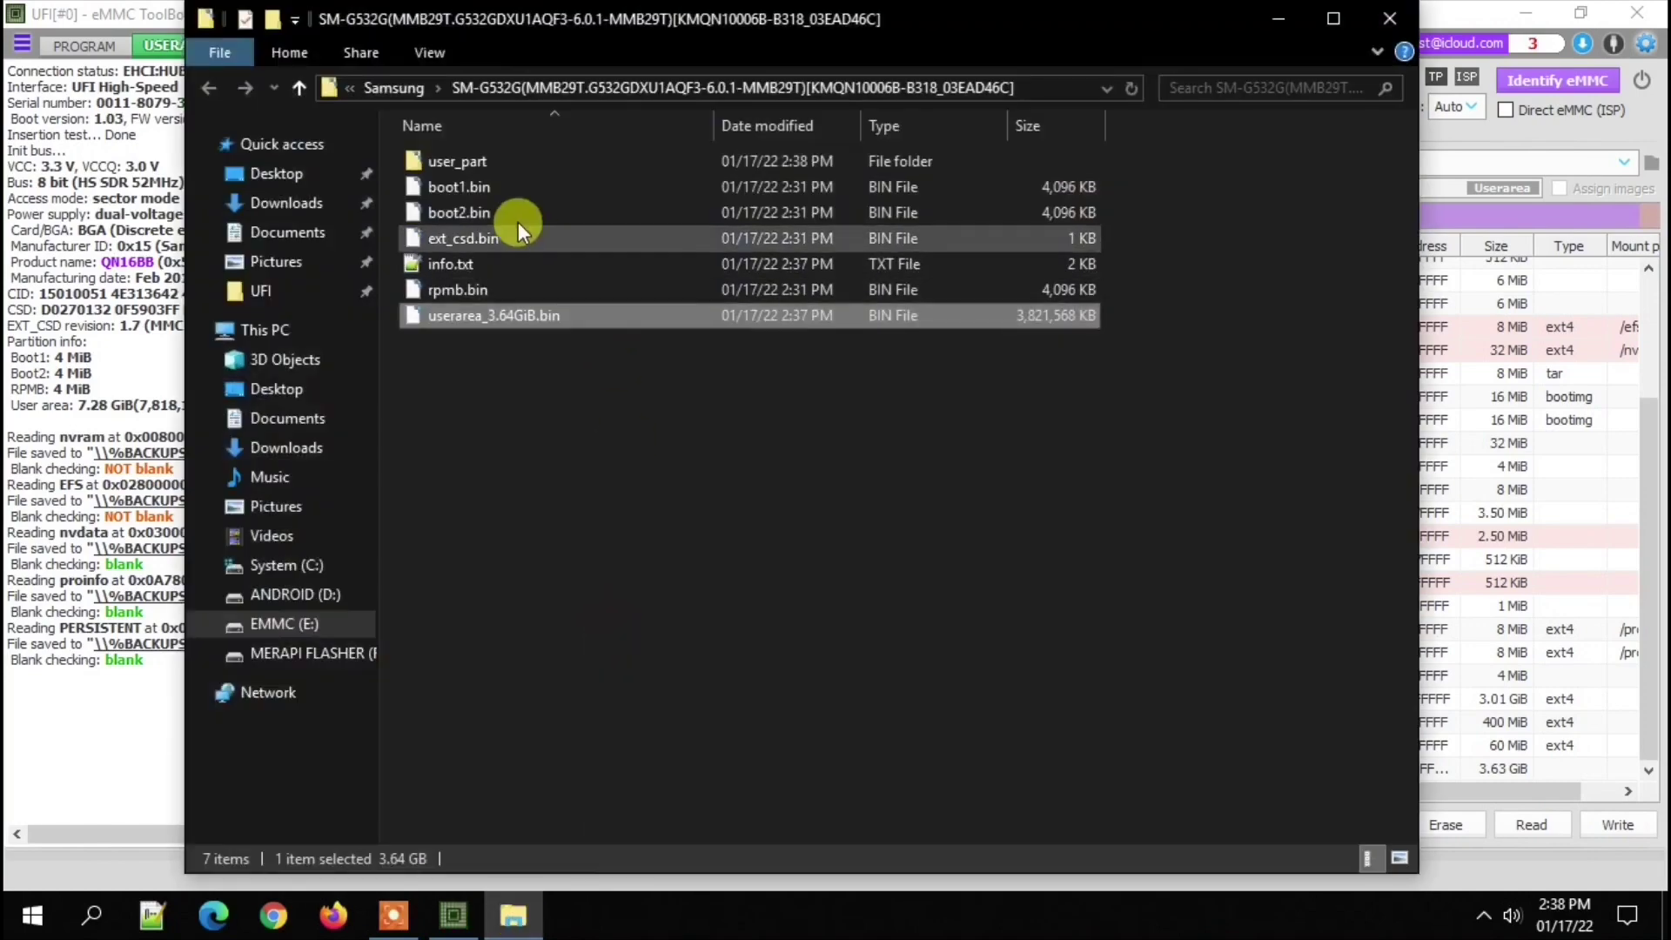
double_click(477, 163)
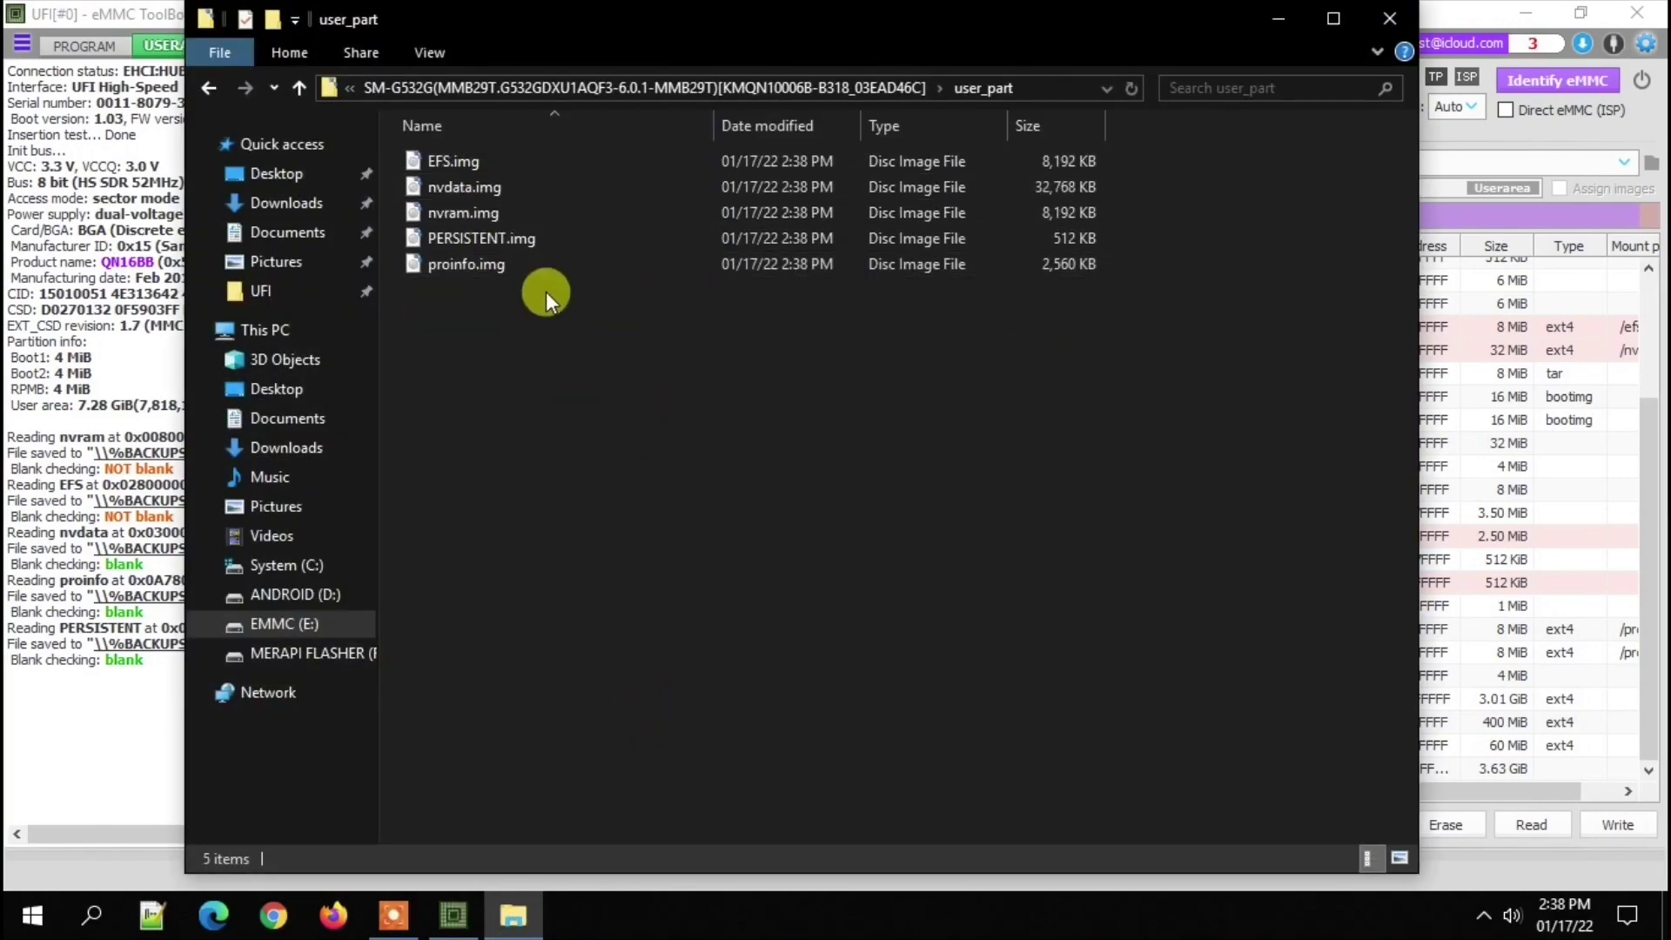
click(1285, 16)
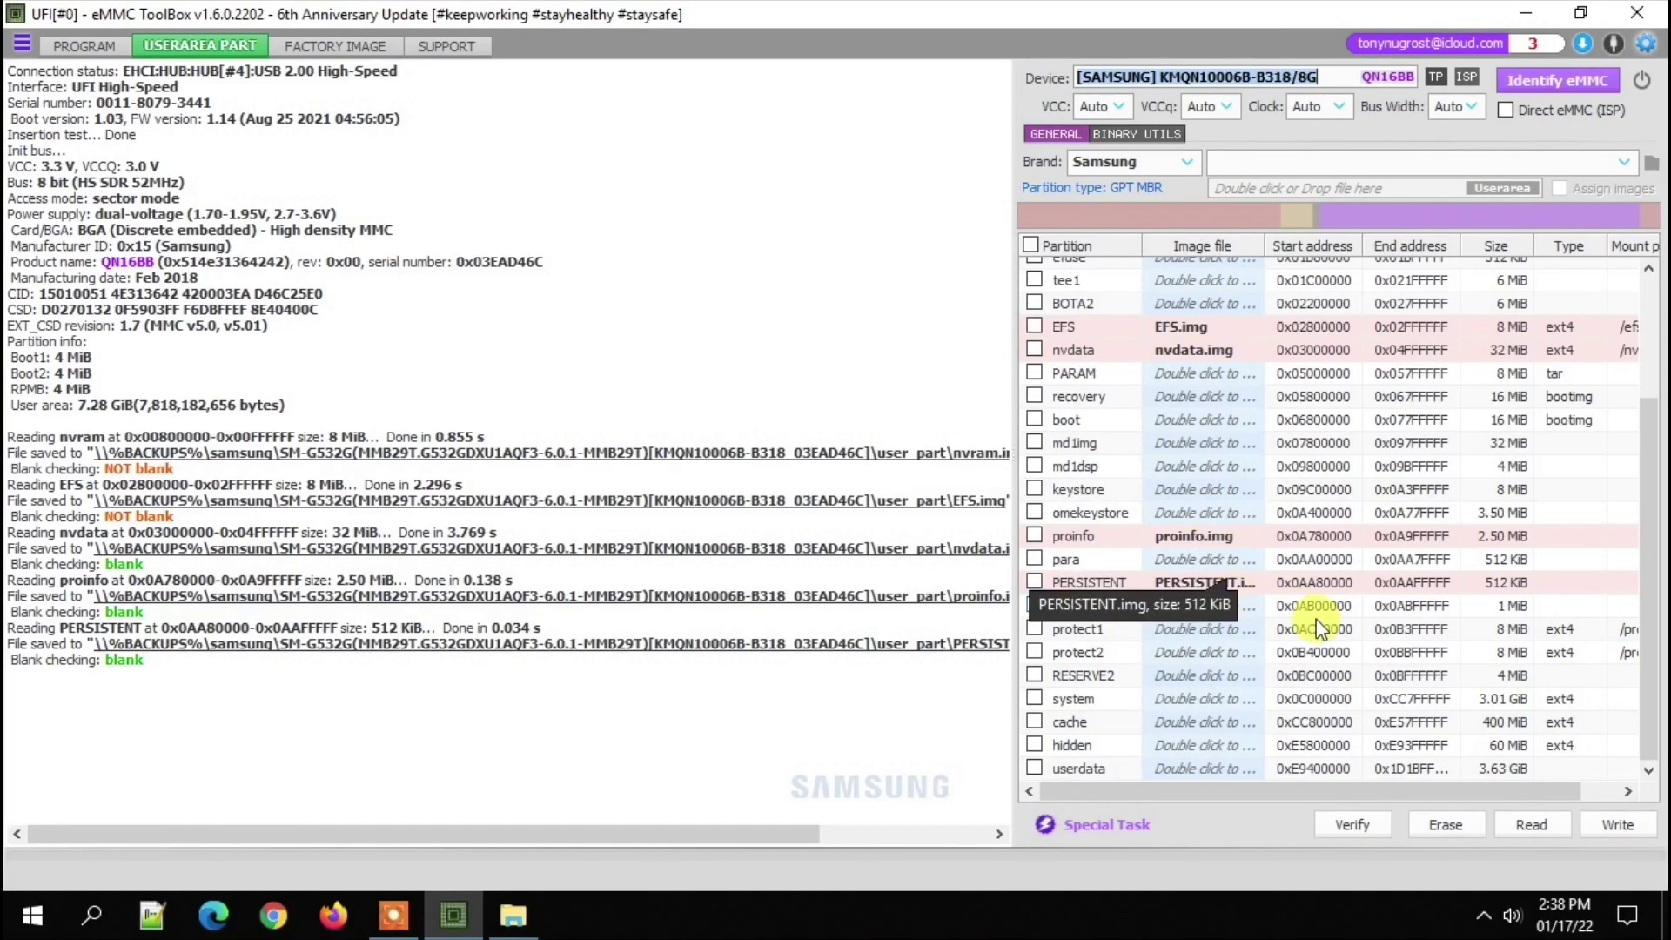
scroll(1364, 635, up, 2)
scroll(1364, 632, up, 1)
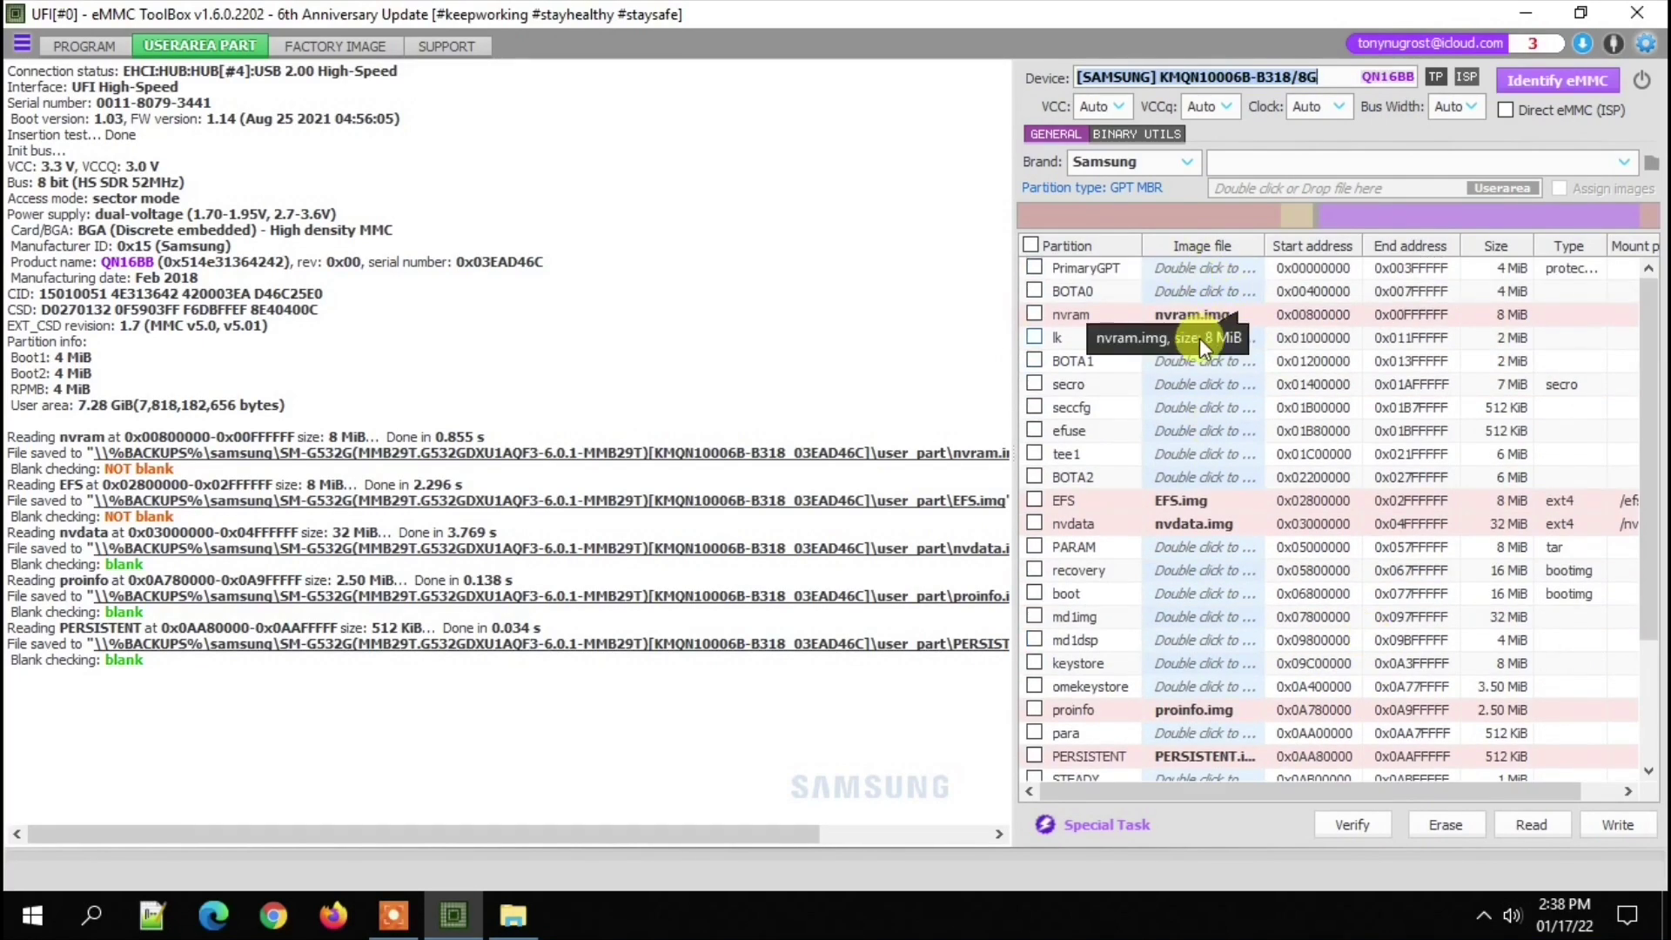
Run the Health+Smart report on the eMMC and examine its lifetime estimates in the log
click(111, 38)
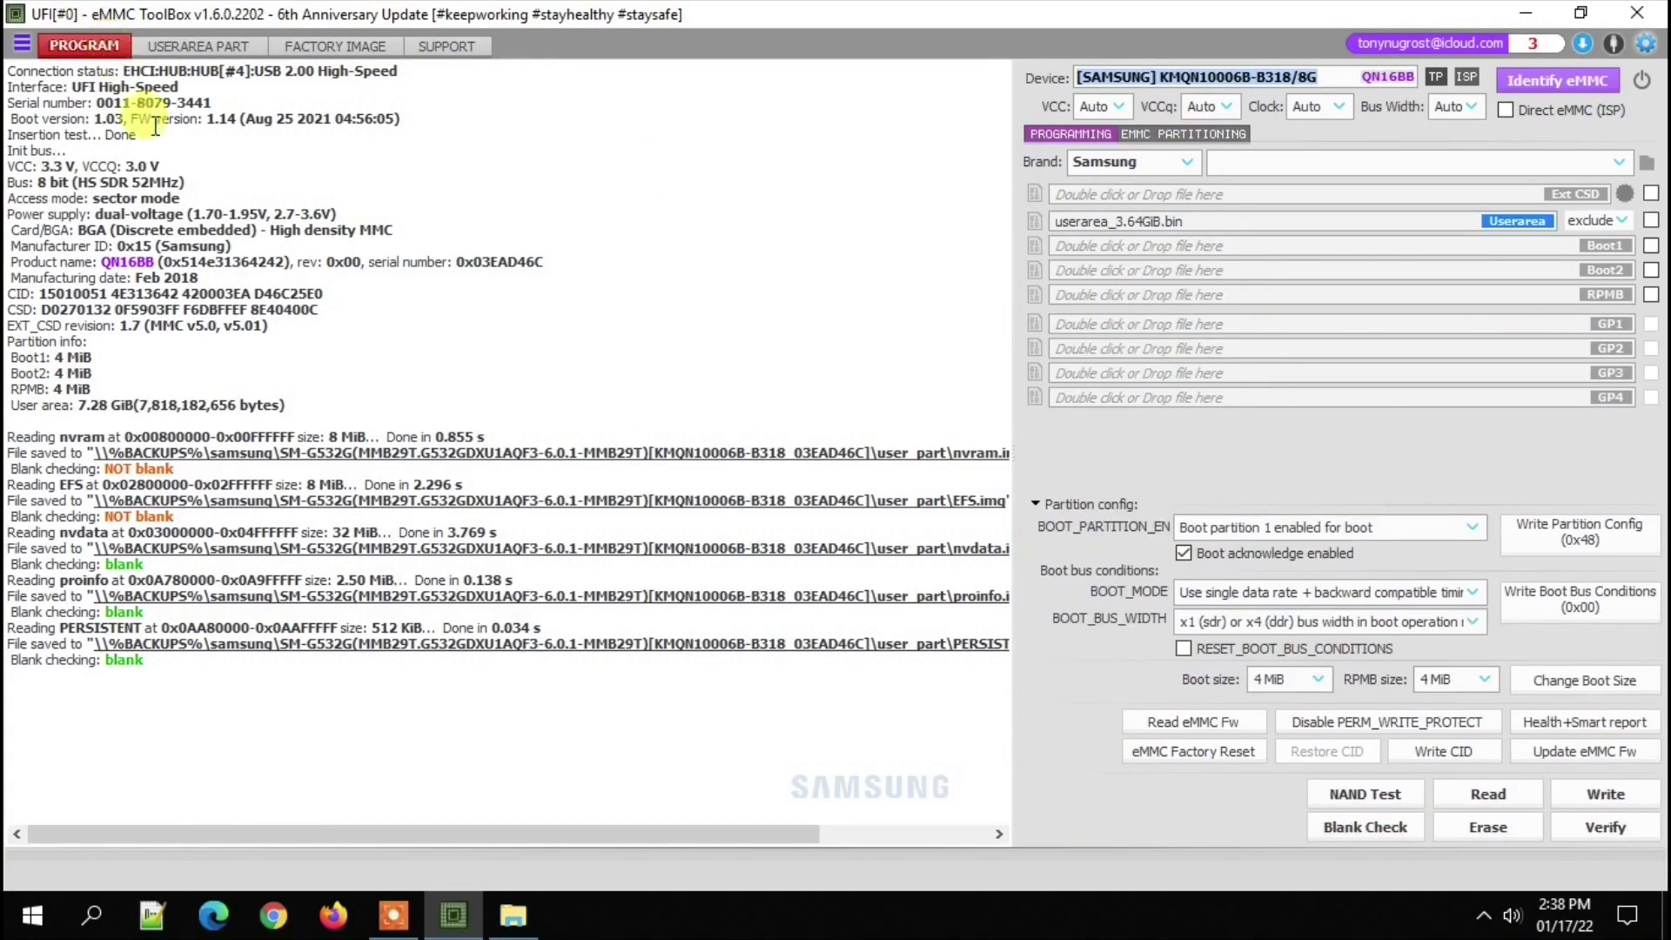
click(1619, 724)
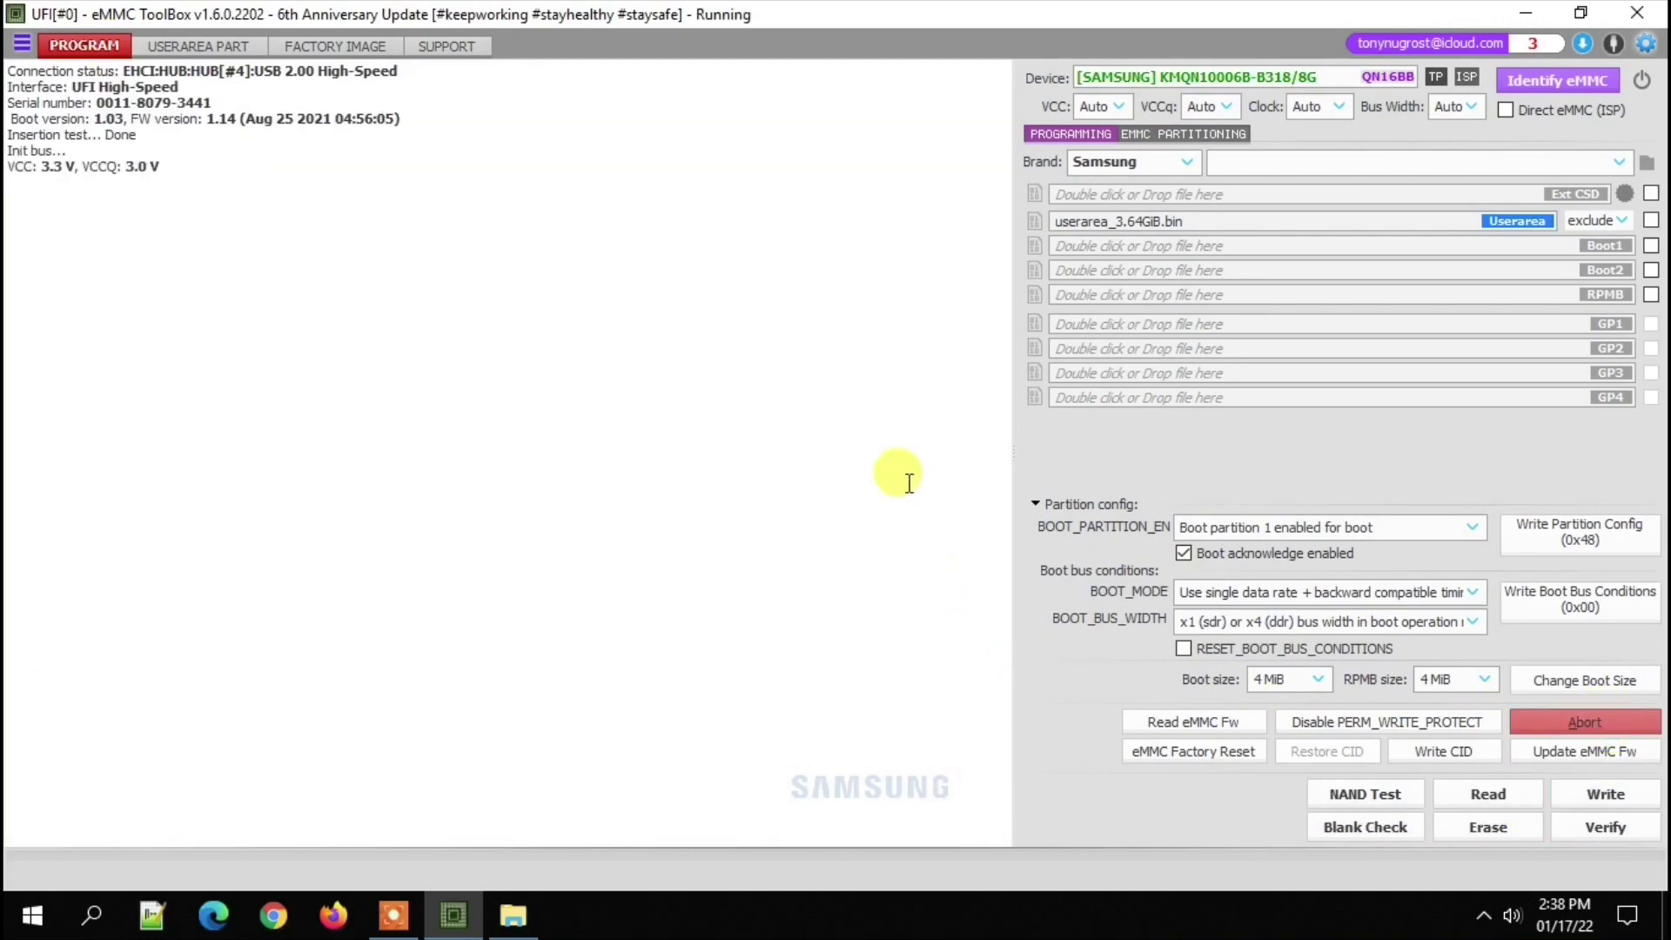
mouse_move(836, 522)
mouse_down()
mouse_move(749, 488)
mouse_move(21, 431)
mouse_up()
click(377, 596)
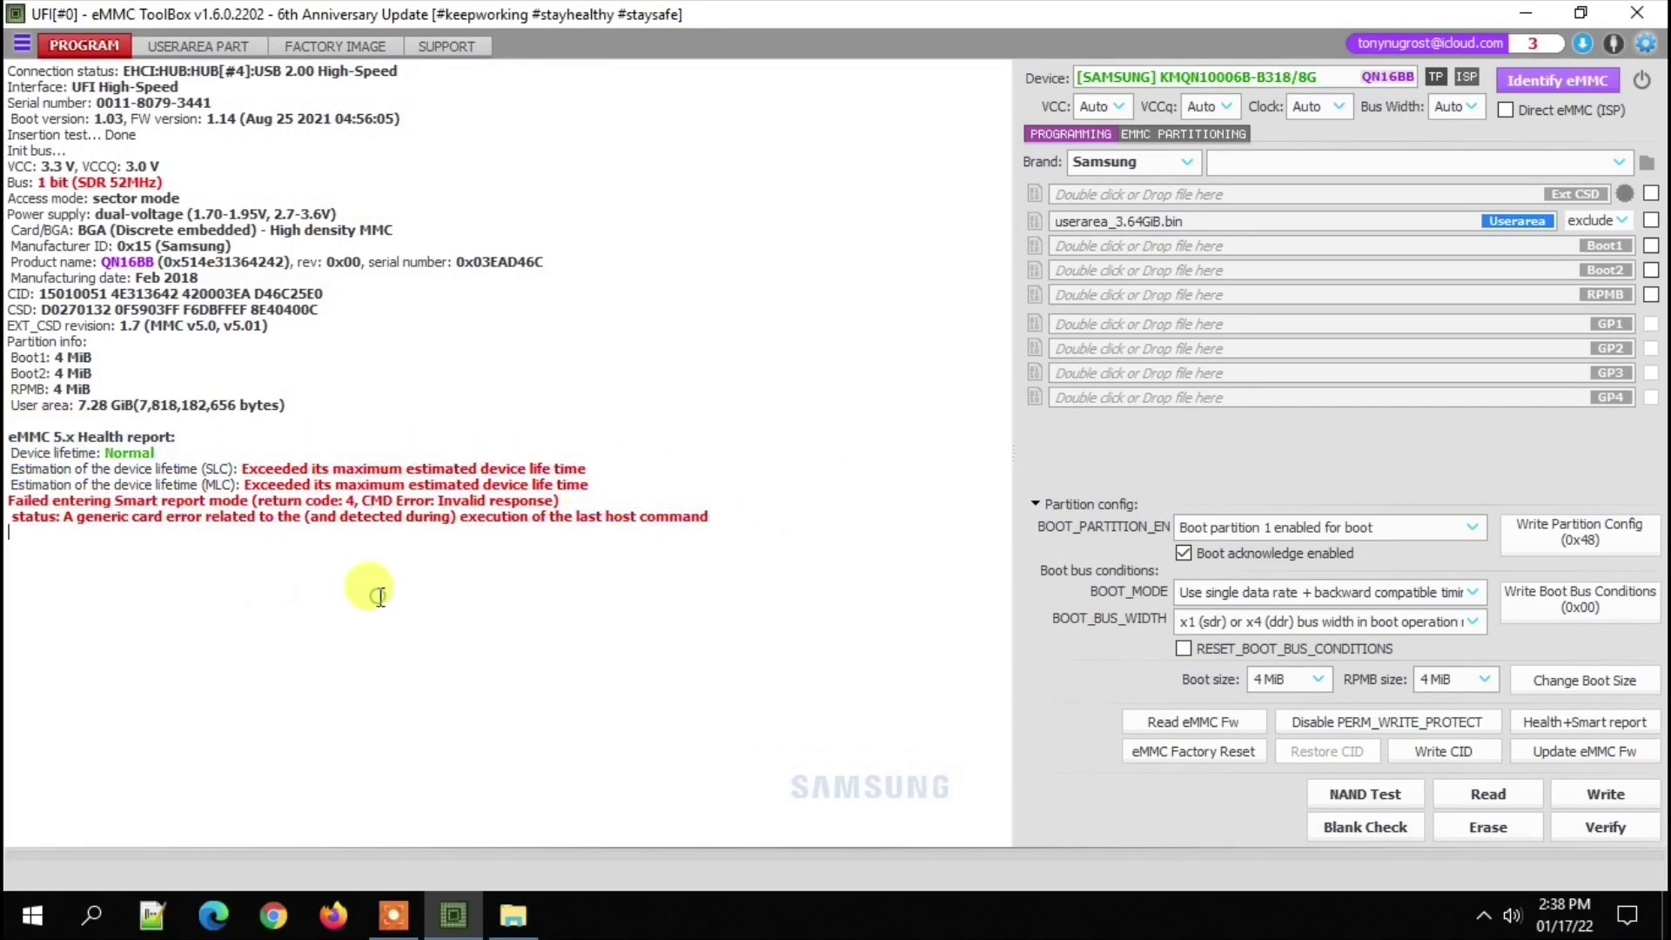
Run eMMC Factory Reset, accepting the erasure of Boot1, Boot2 and Userarea, and check the log's moviNAND line
click(1240, 759)
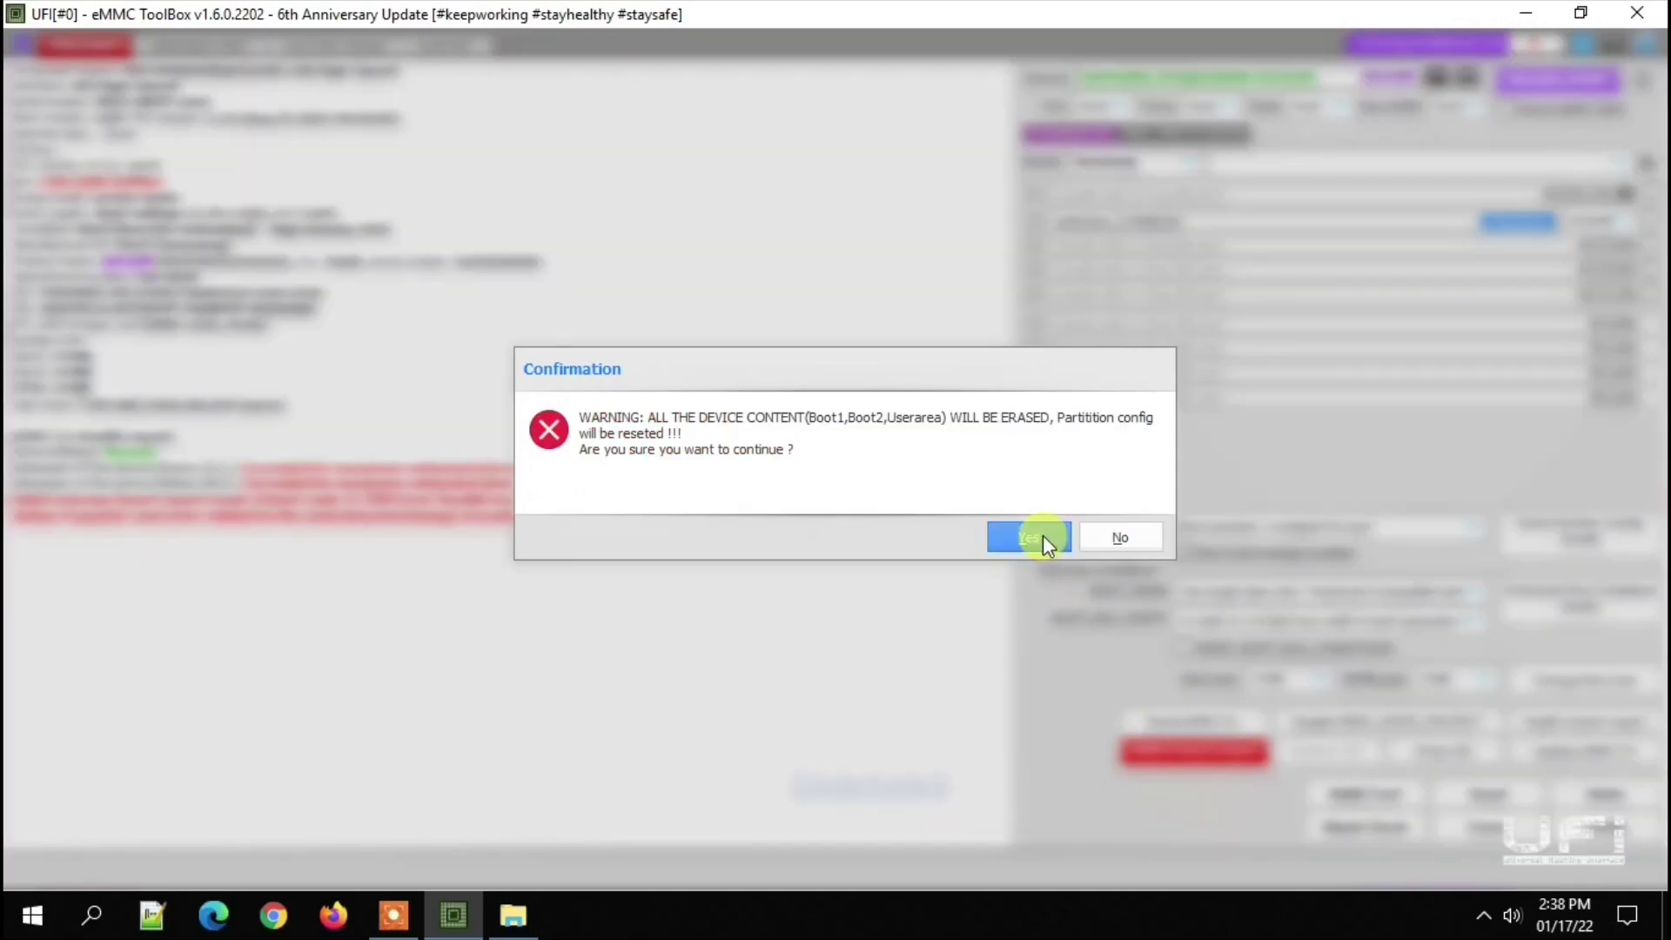
click(1043, 535)
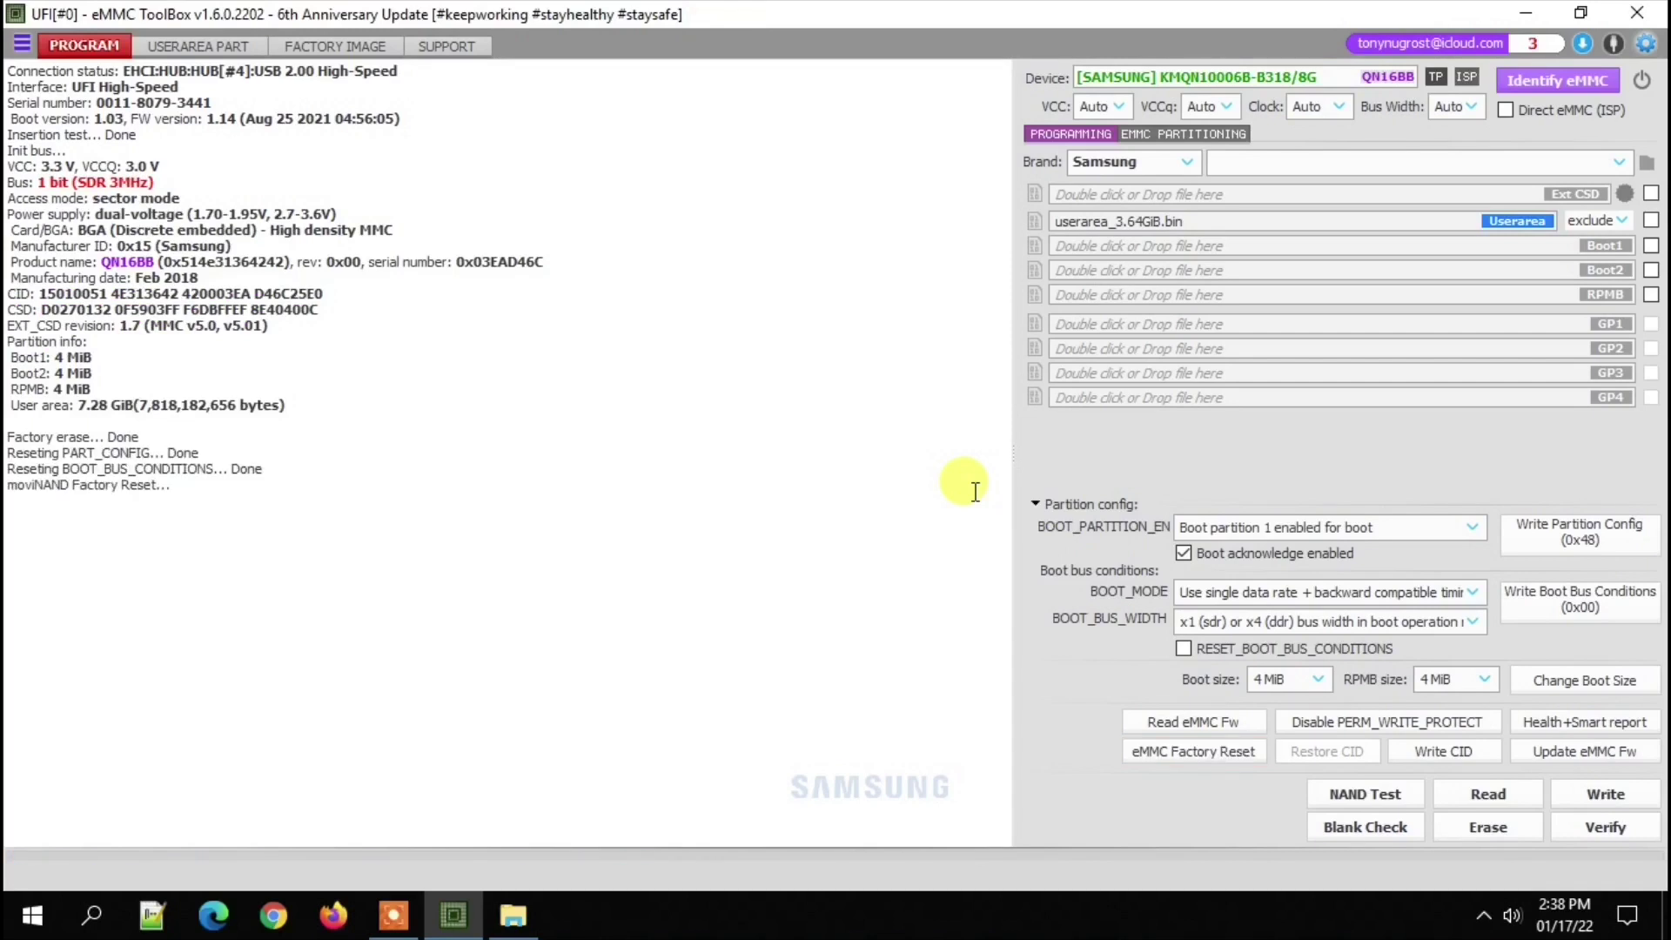
drag(9, 485, 179, 485)
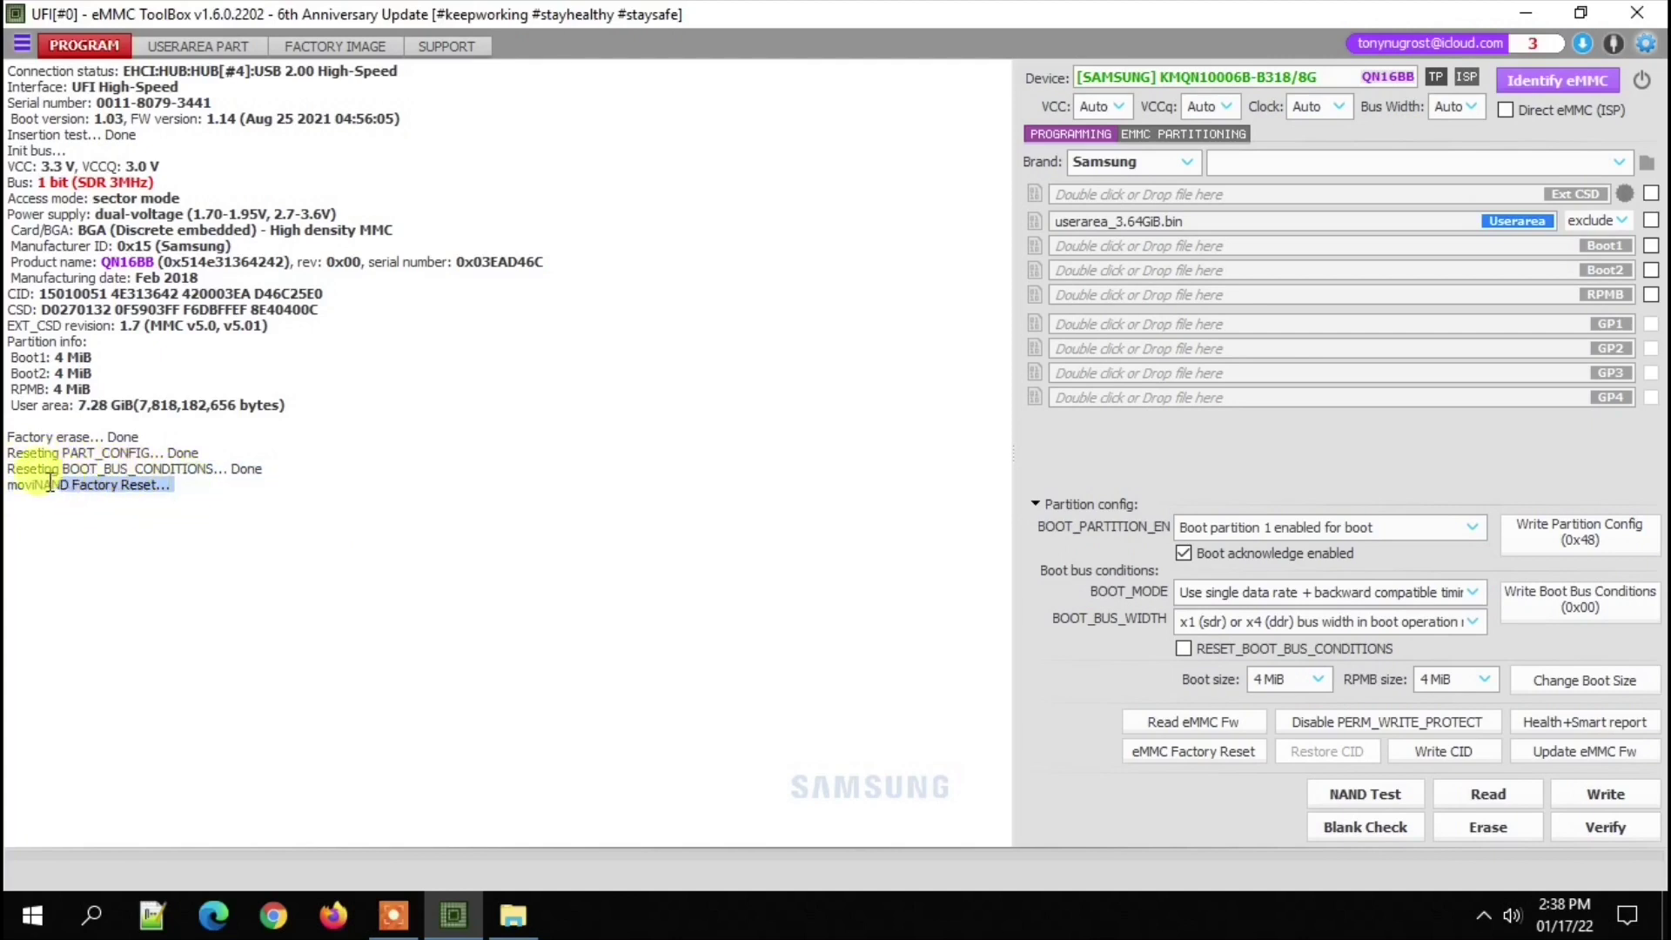
click(87, 522)
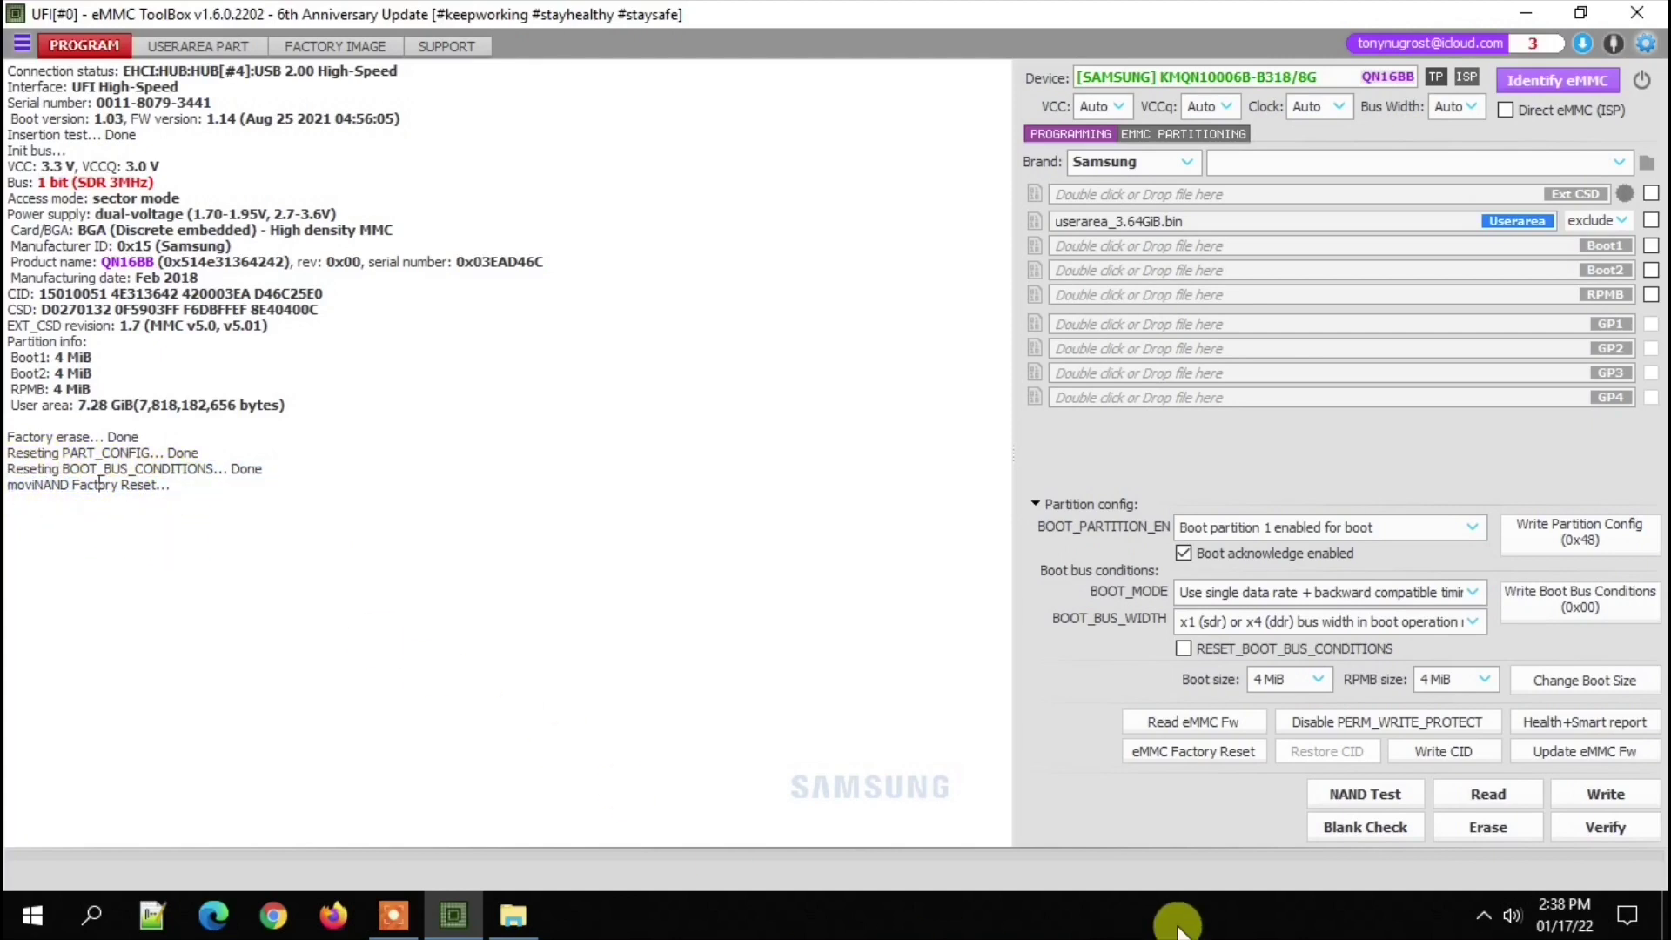
Run the NAND Test on the eMMC and review the write and verify lines in the log
click(1420, 809)
click(1025, 537)
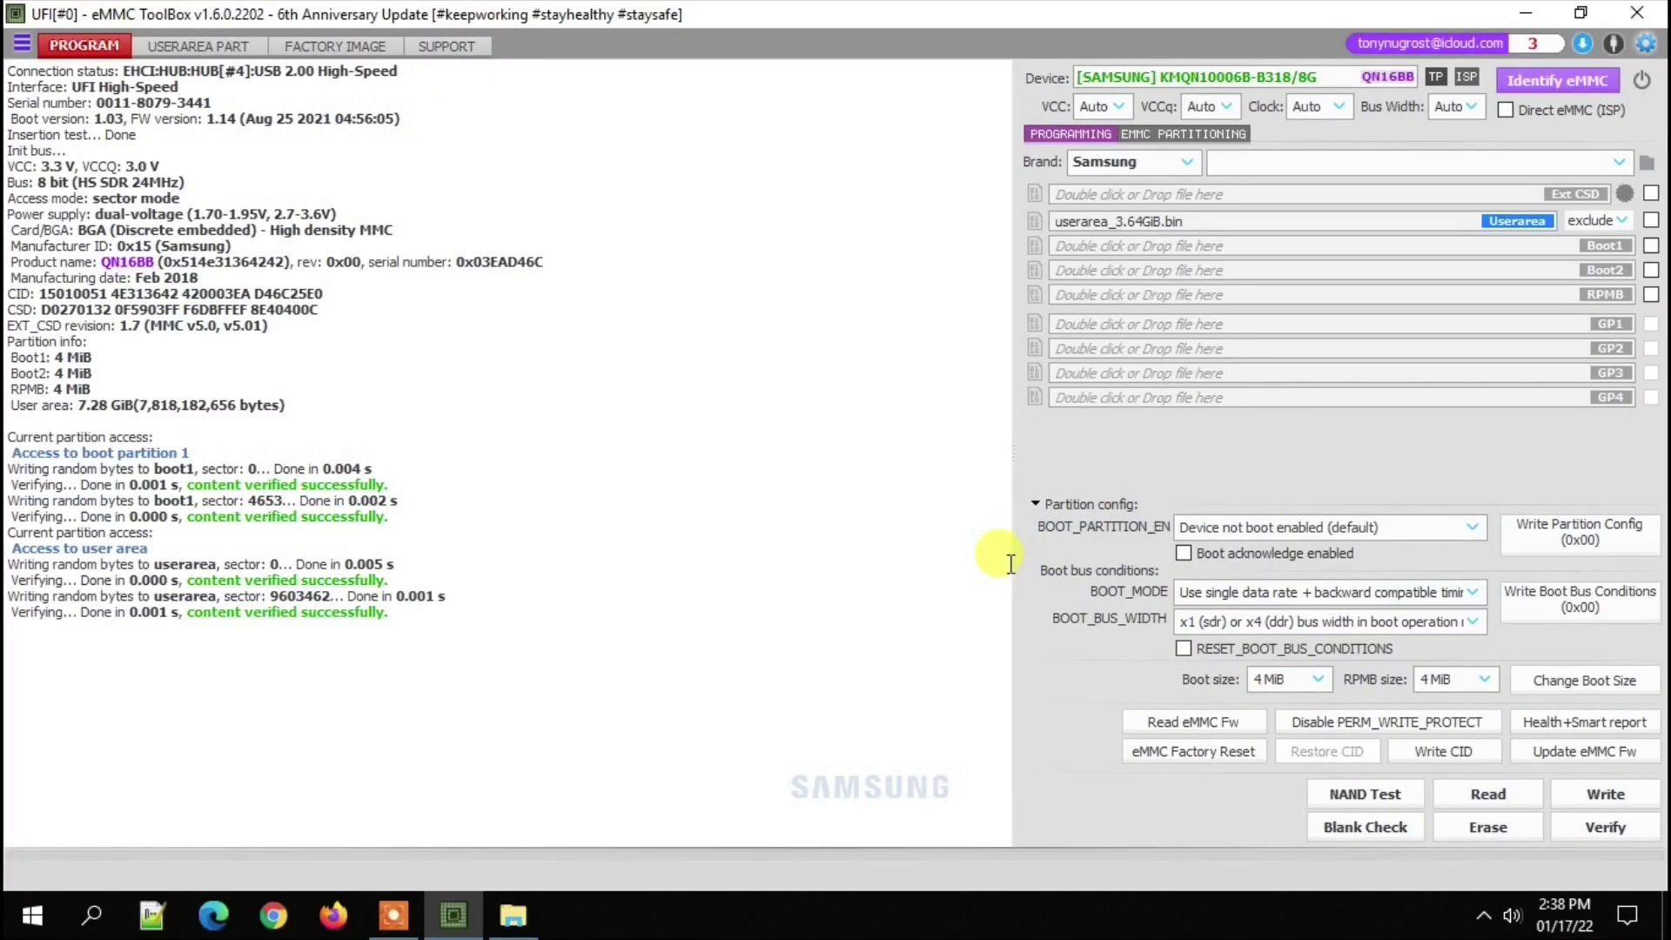
drag(407, 619, 9, 438)
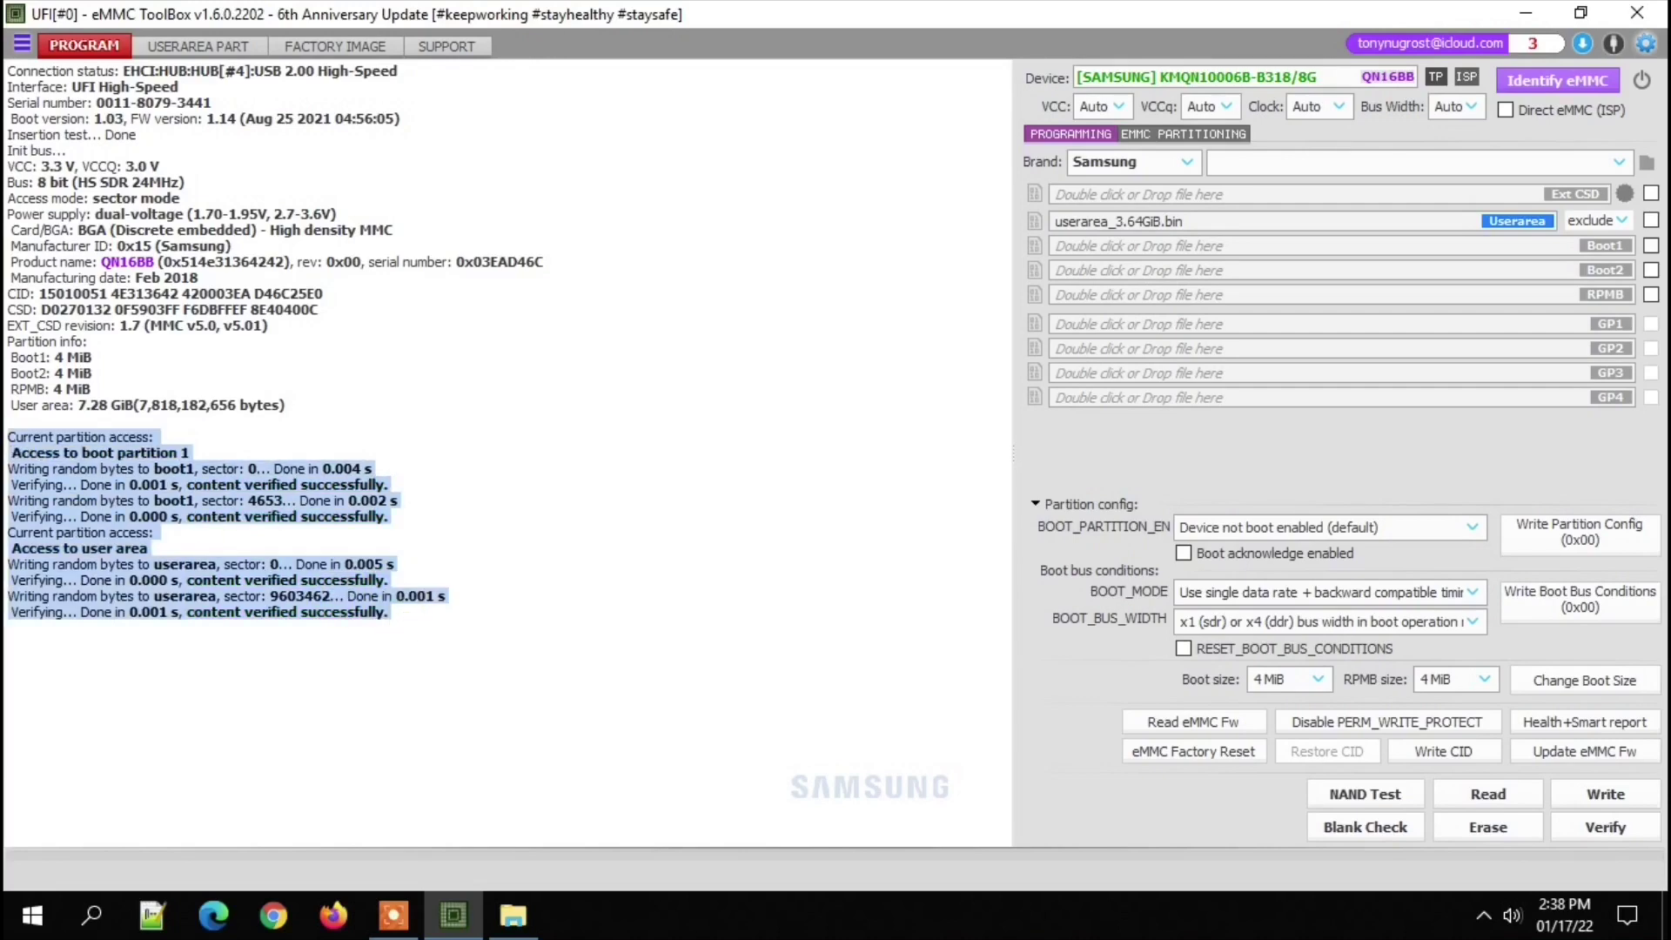
click(480, 560)
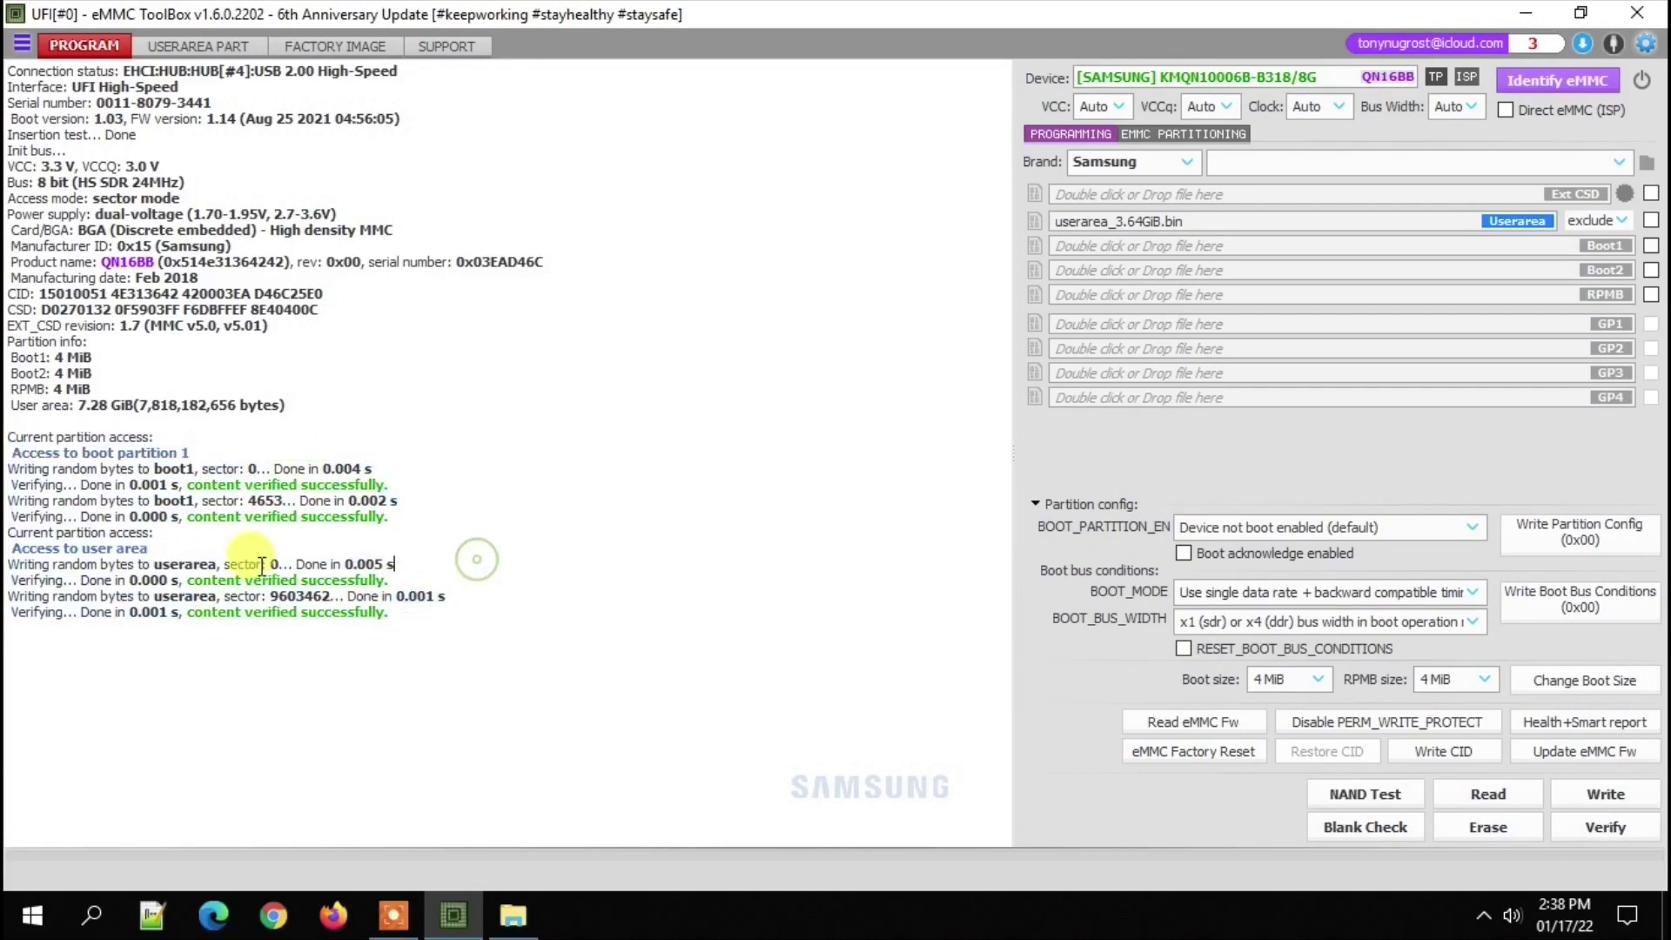
Update the eMMC firmware, accepting the erasure of all device content, and check the CID programming line in the log
click(1608, 755)
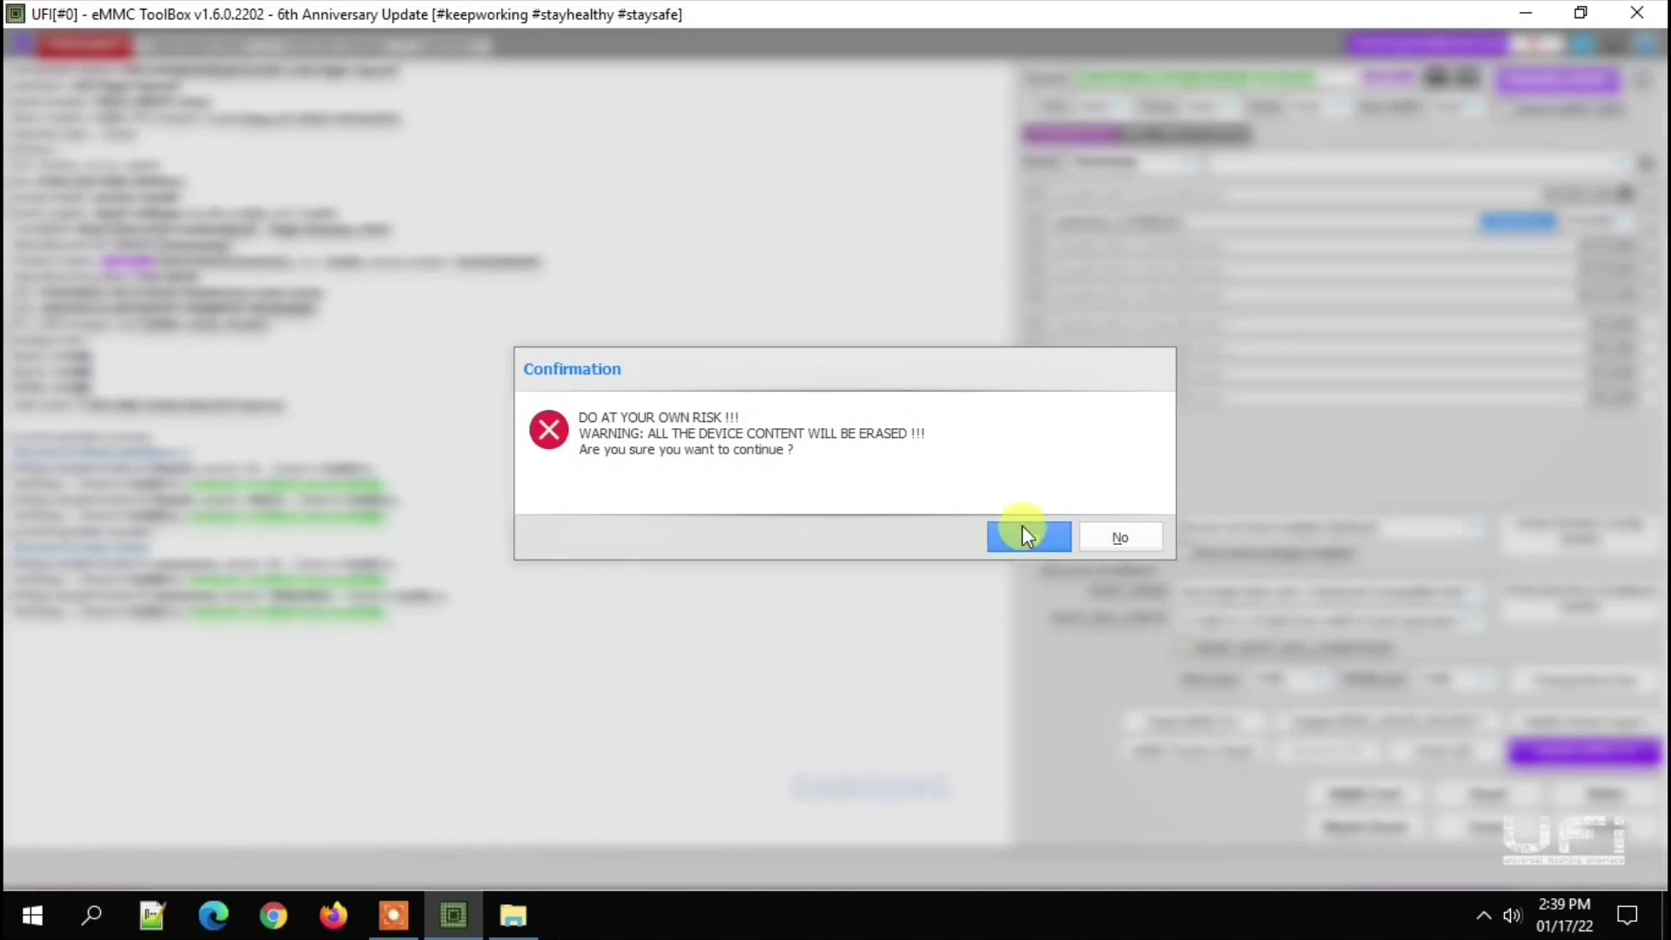
click(1023, 531)
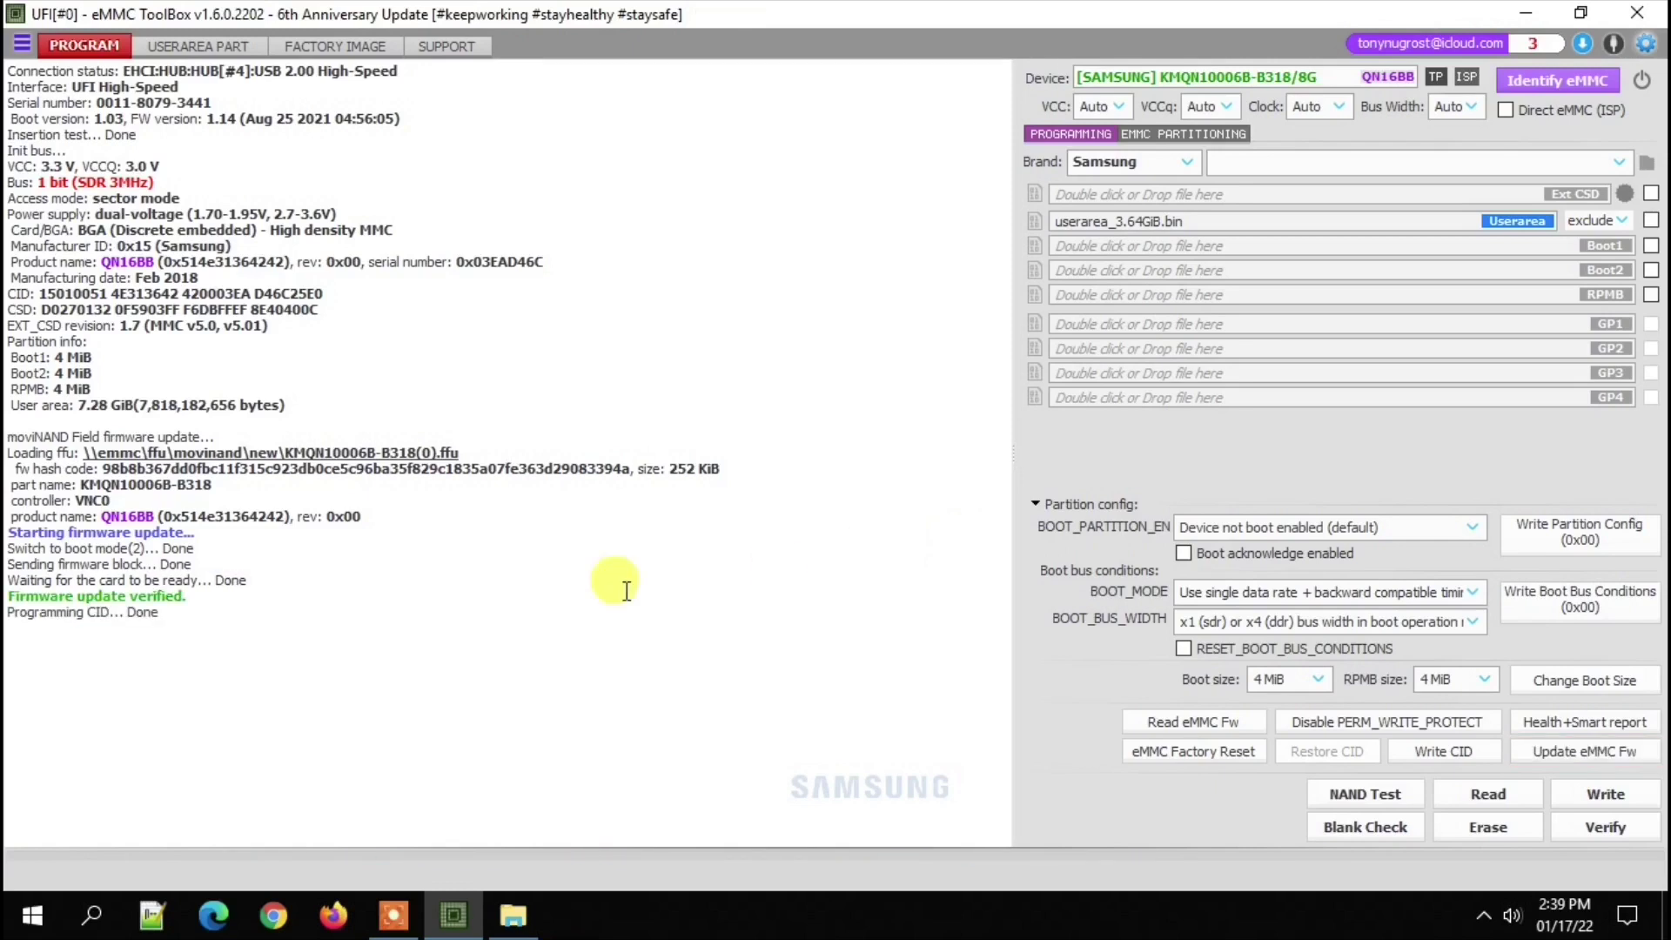
click(166, 611)
drag(166, 612, 13, 613)
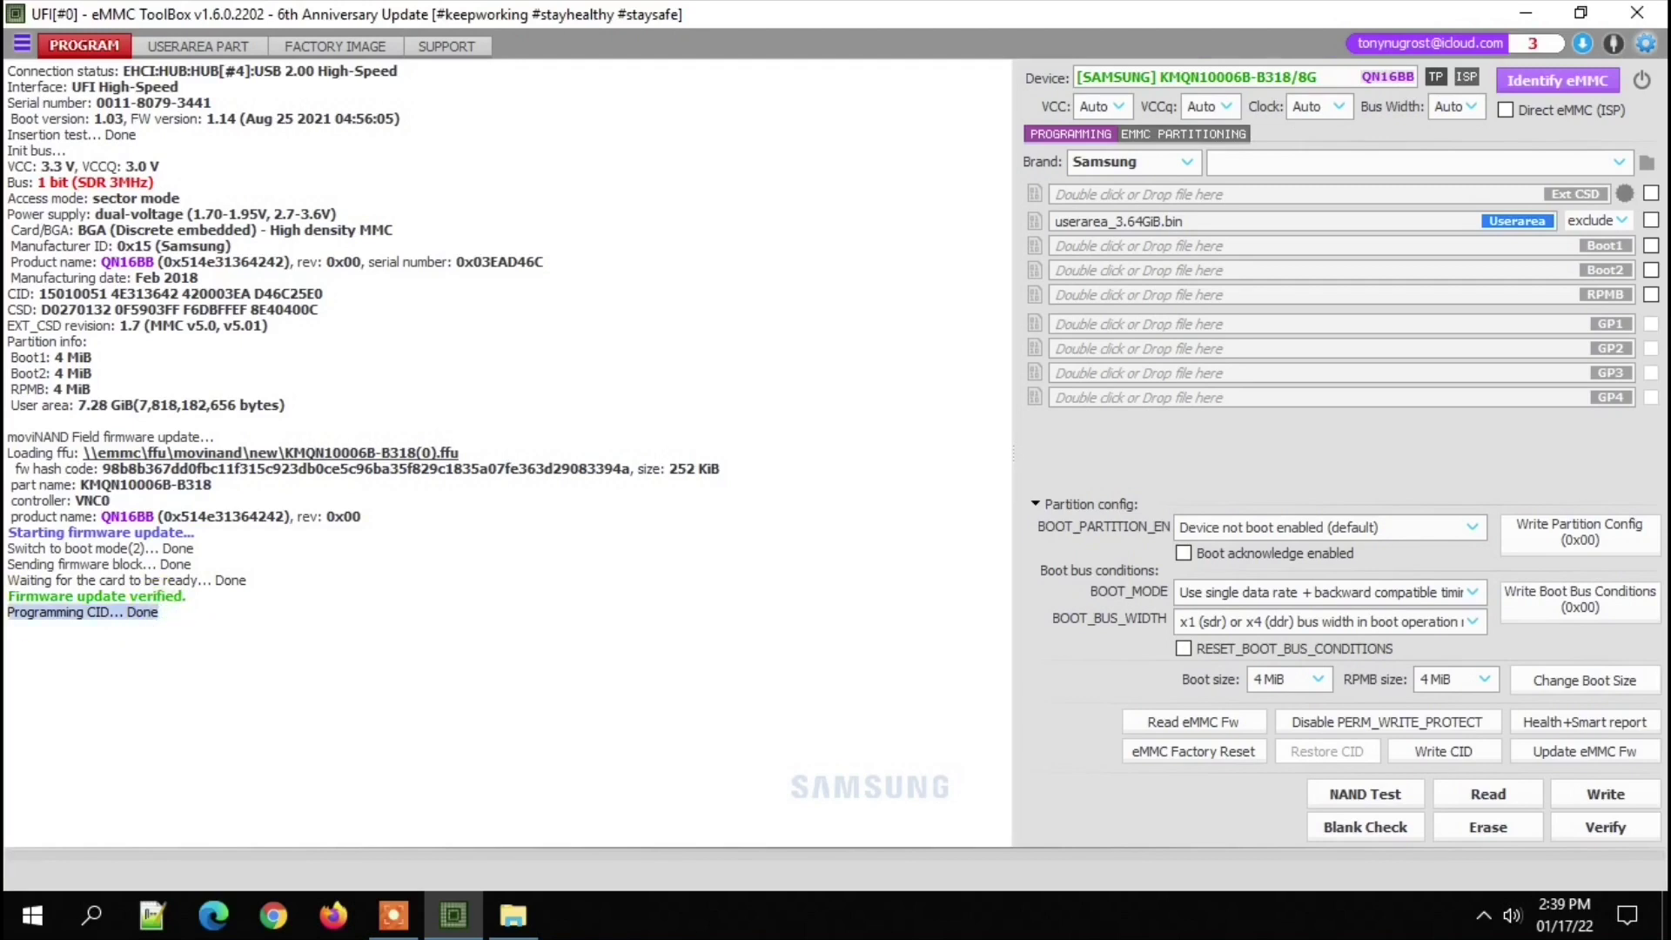
click(209, 634)
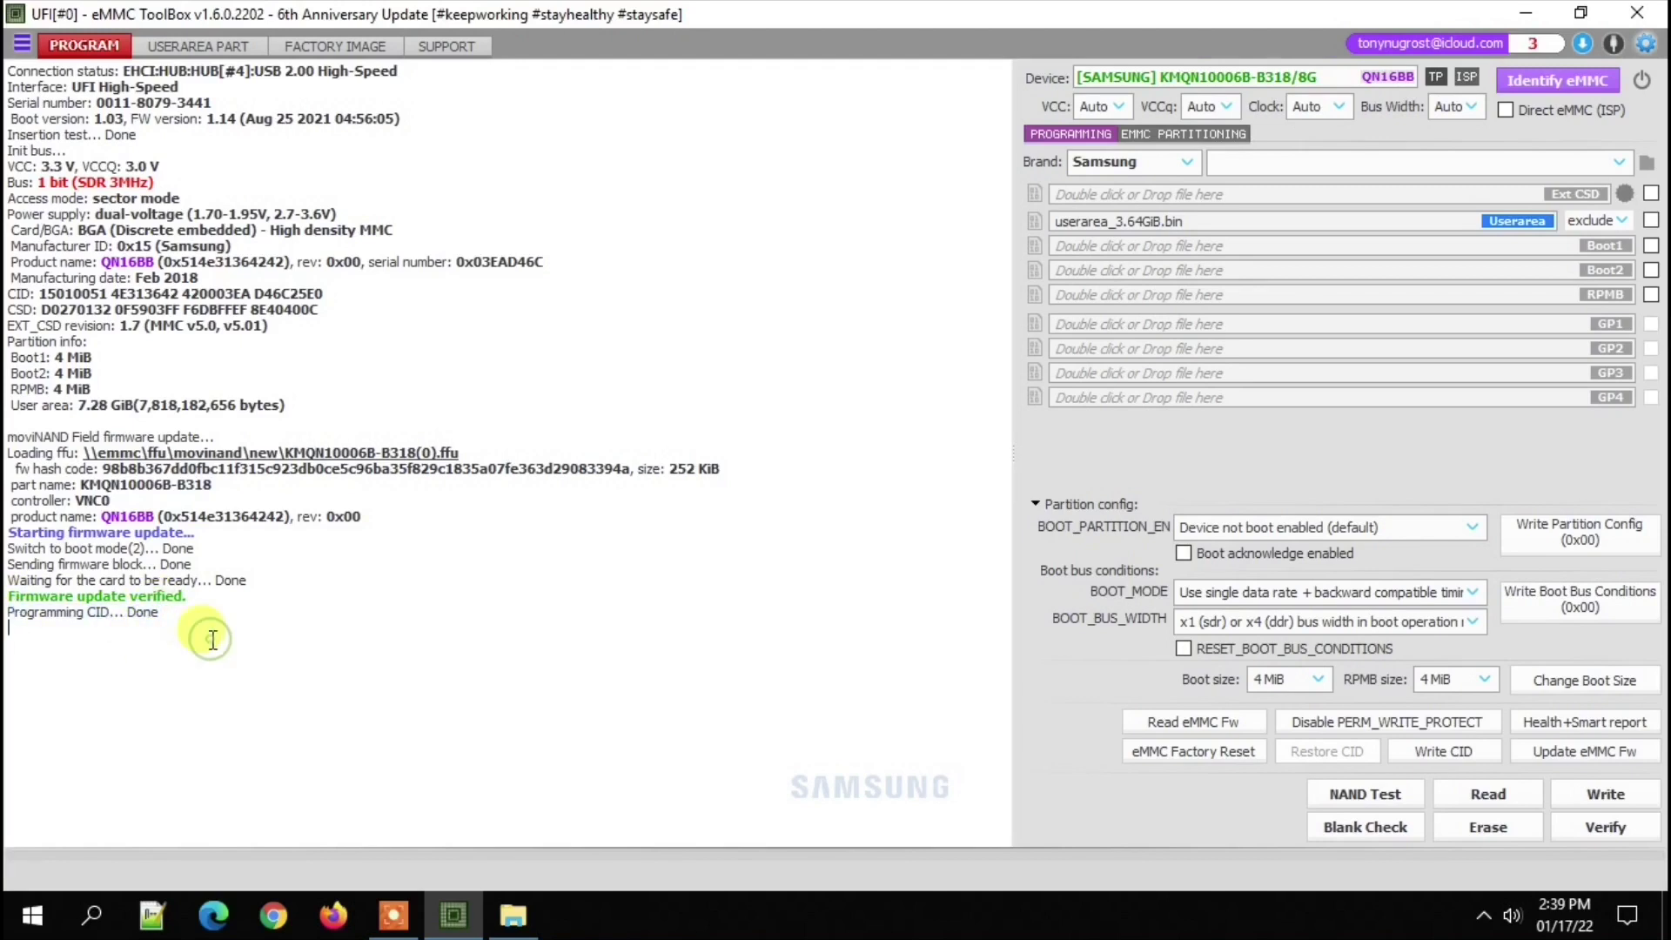
Run the Health+Smart report twice on the updated eMMC and examine the lifetime estimates
click(1584, 723)
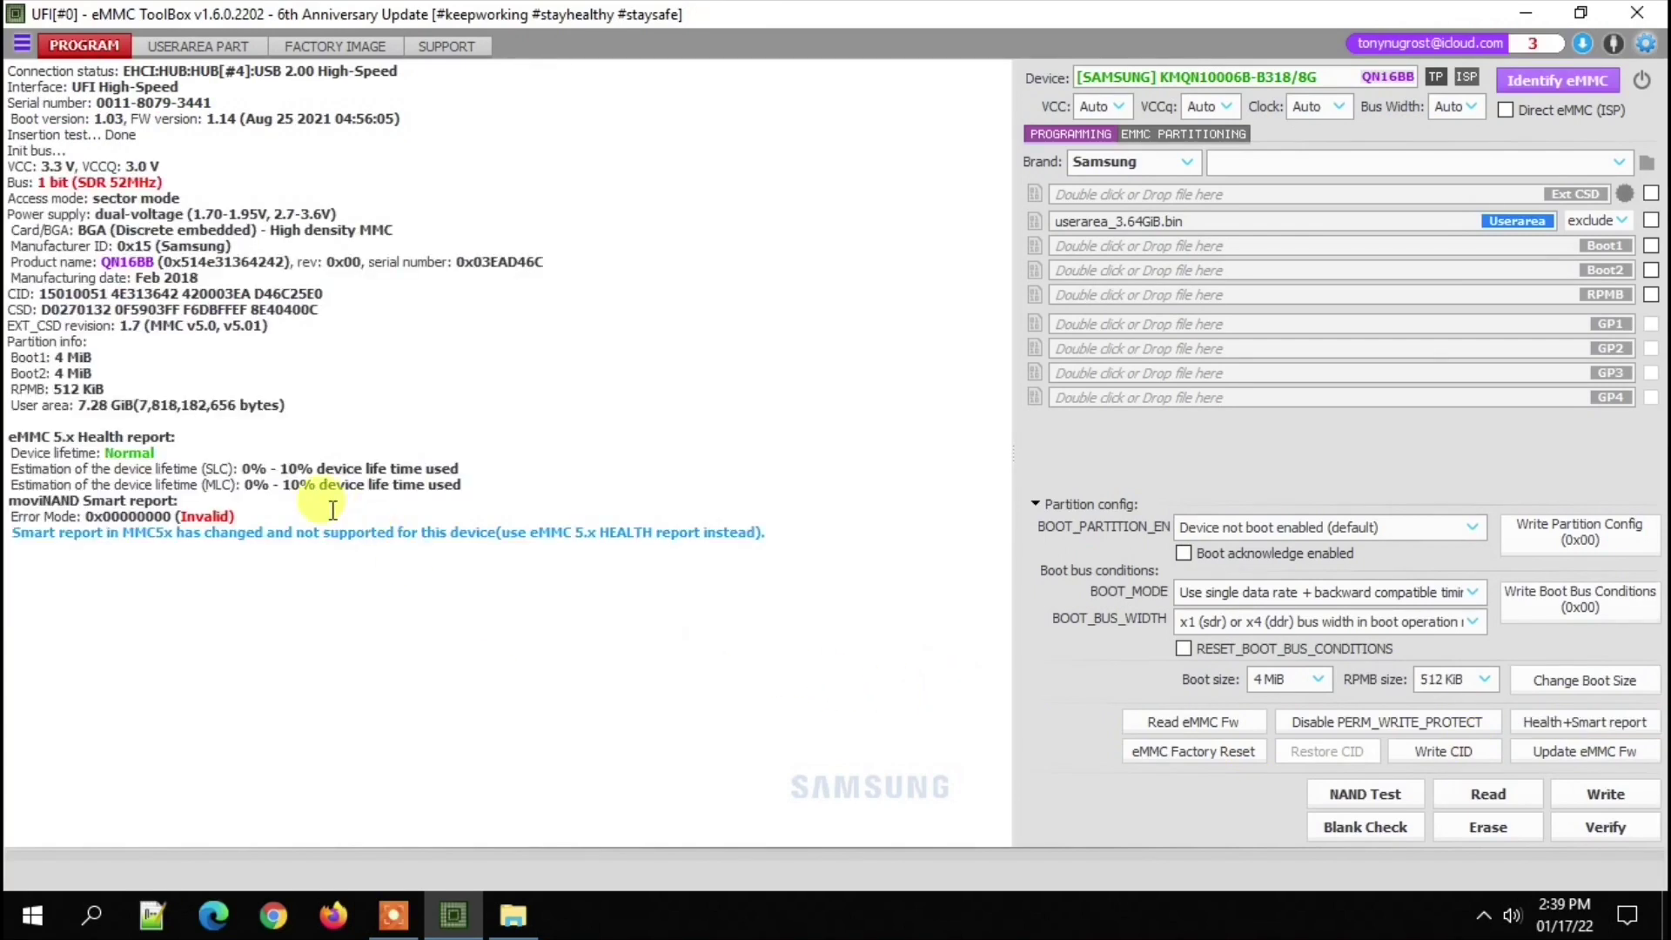
drag(507, 498, 10, 435)
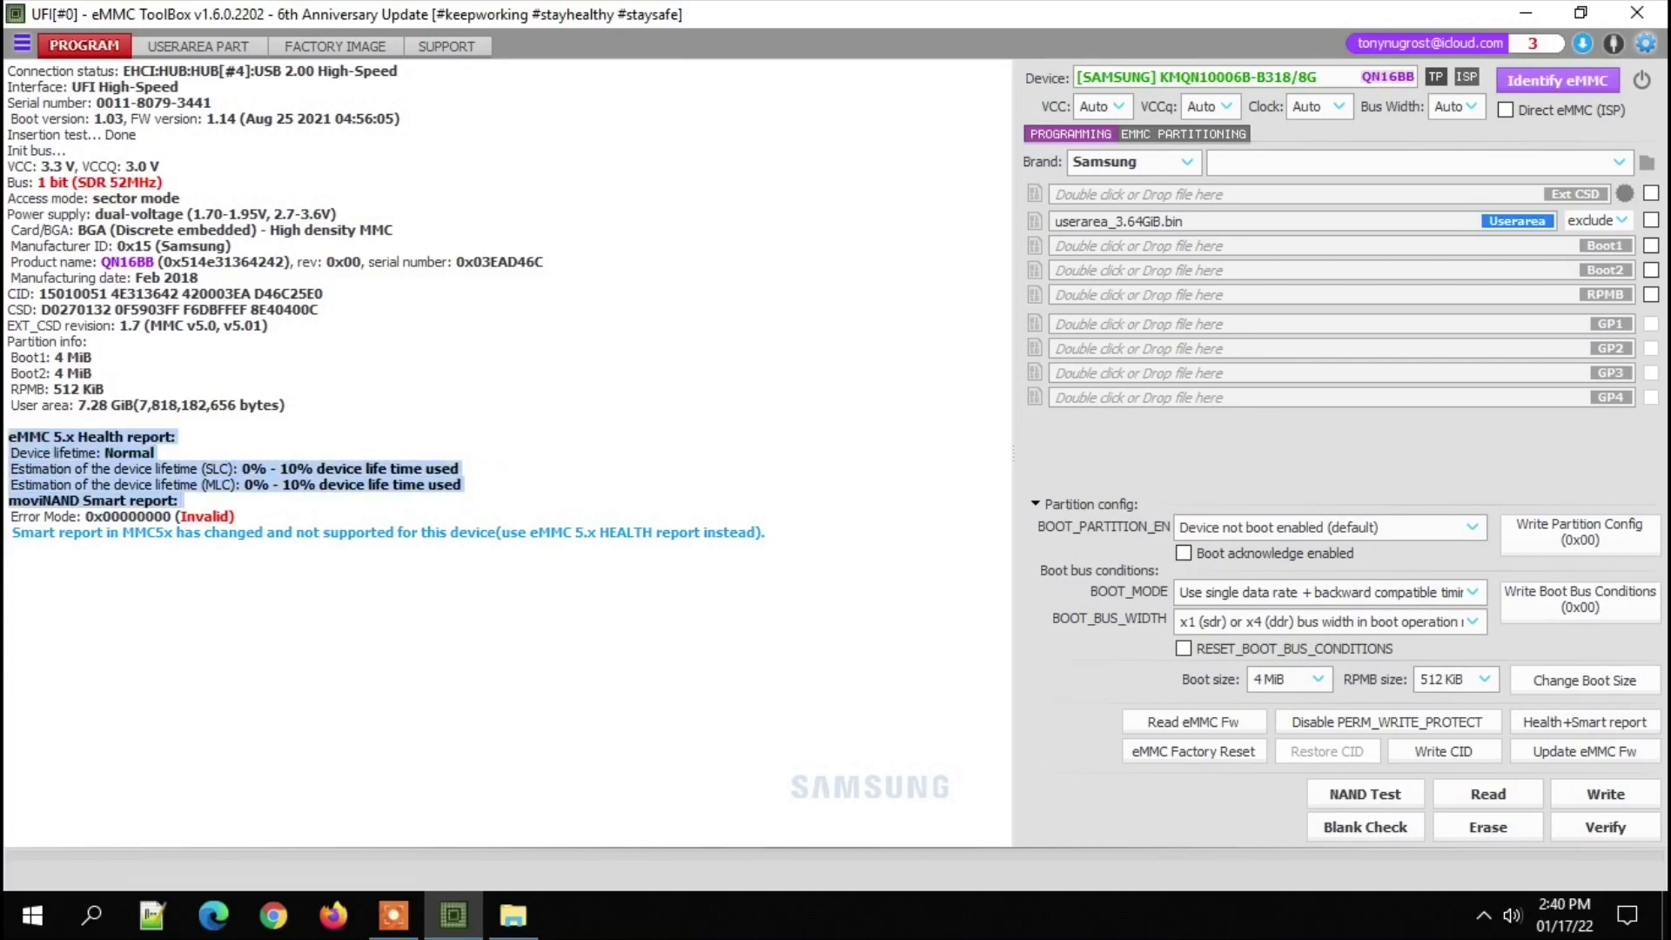
click(242, 485)
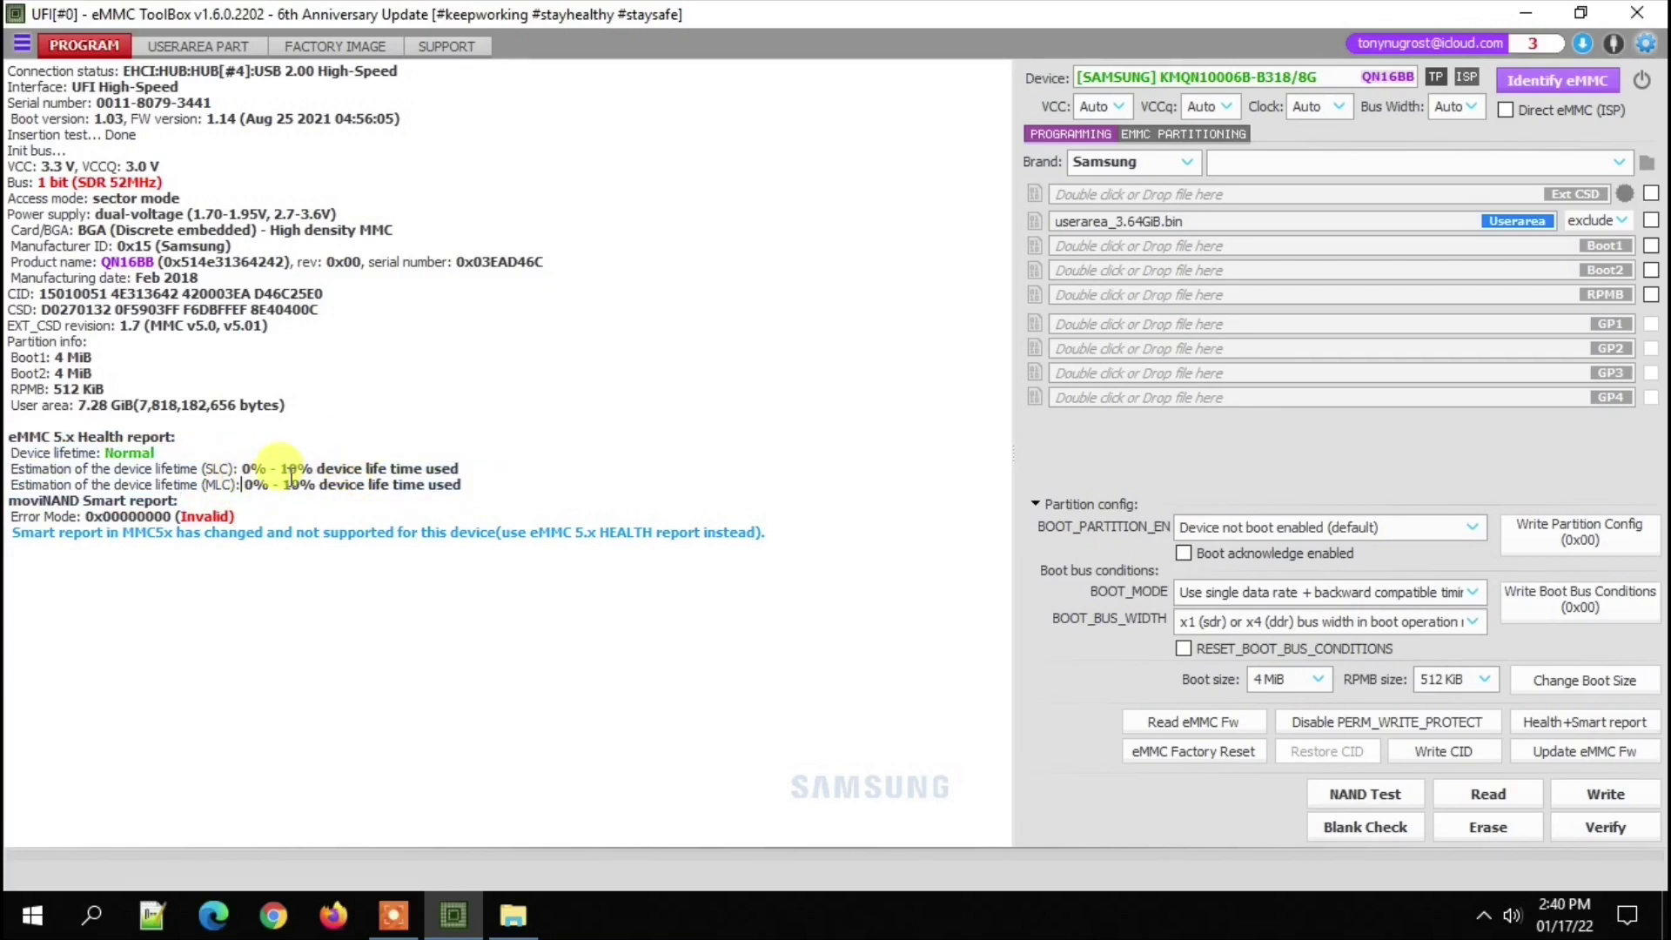
click(1615, 728)
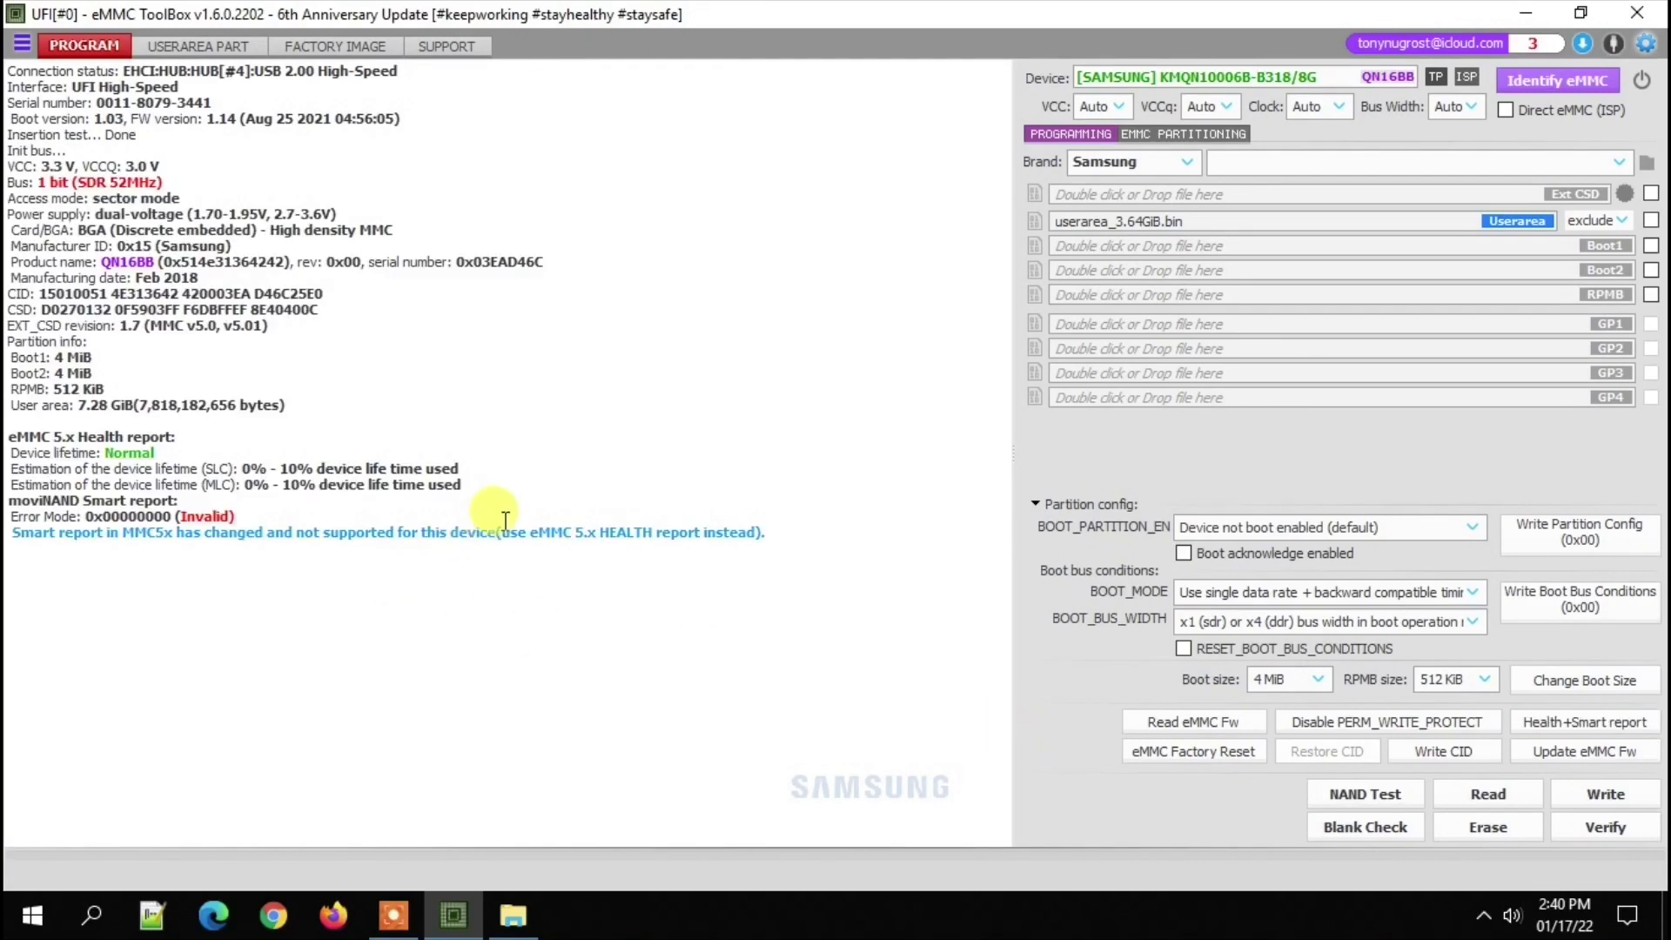
drag(505, 520, 48, 446)
click(505, 420)
Repeat the eMMC Factory Reset on the updated chip and check the moviNAND reset line in the log
click(1223, 753)
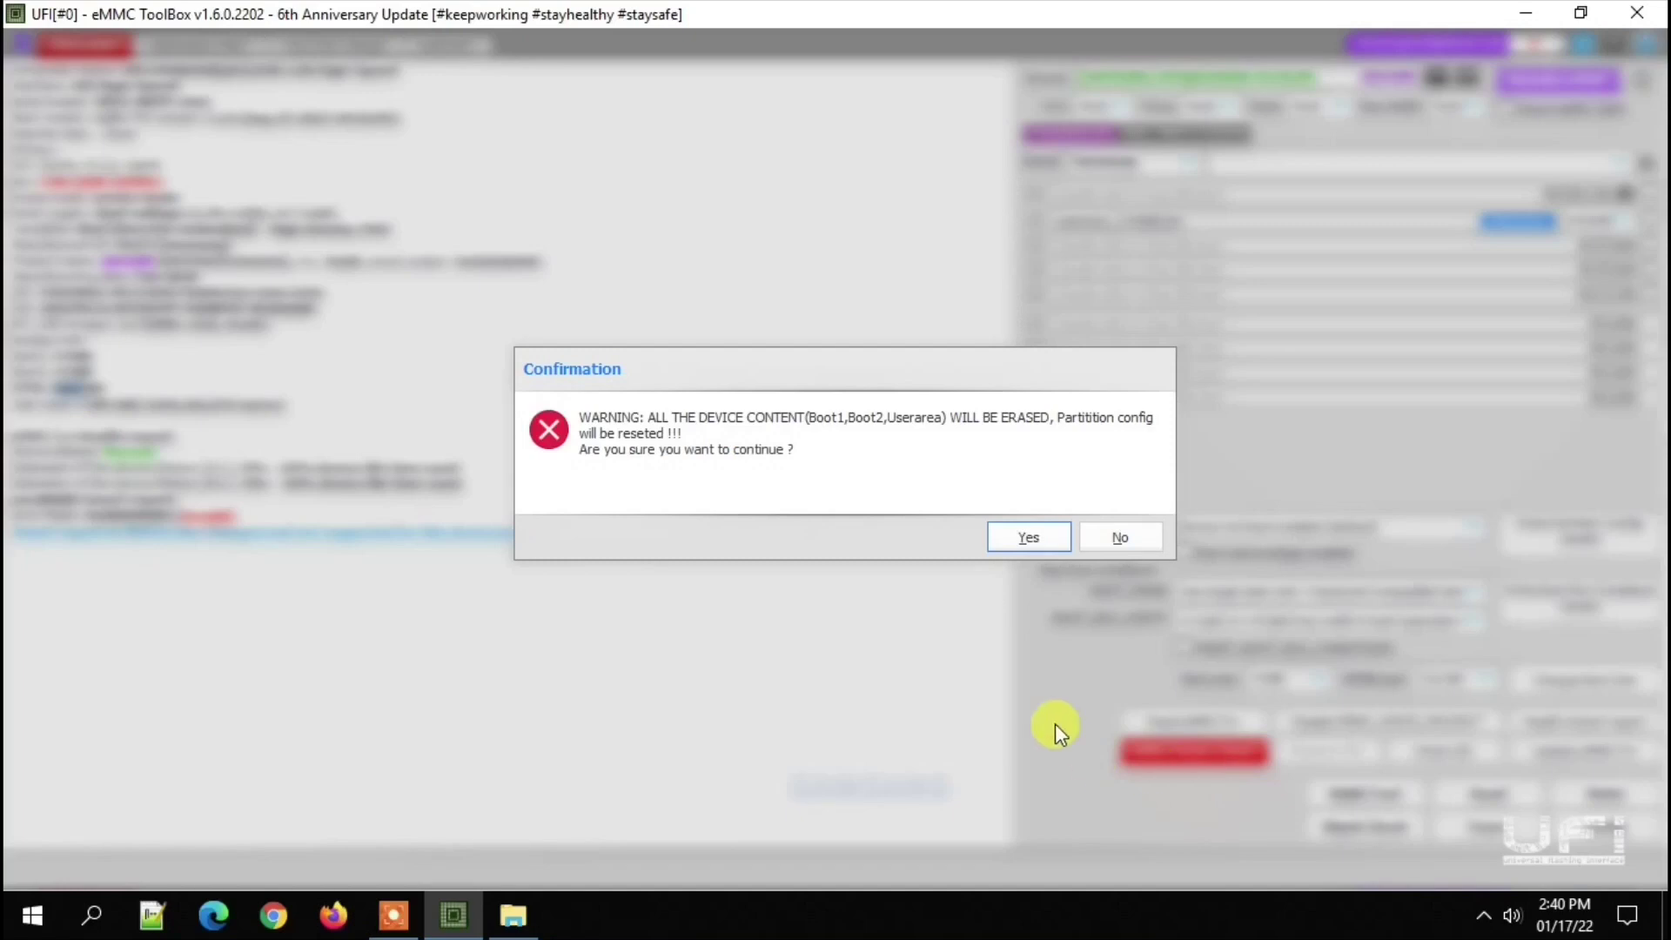
click(1027, 538)
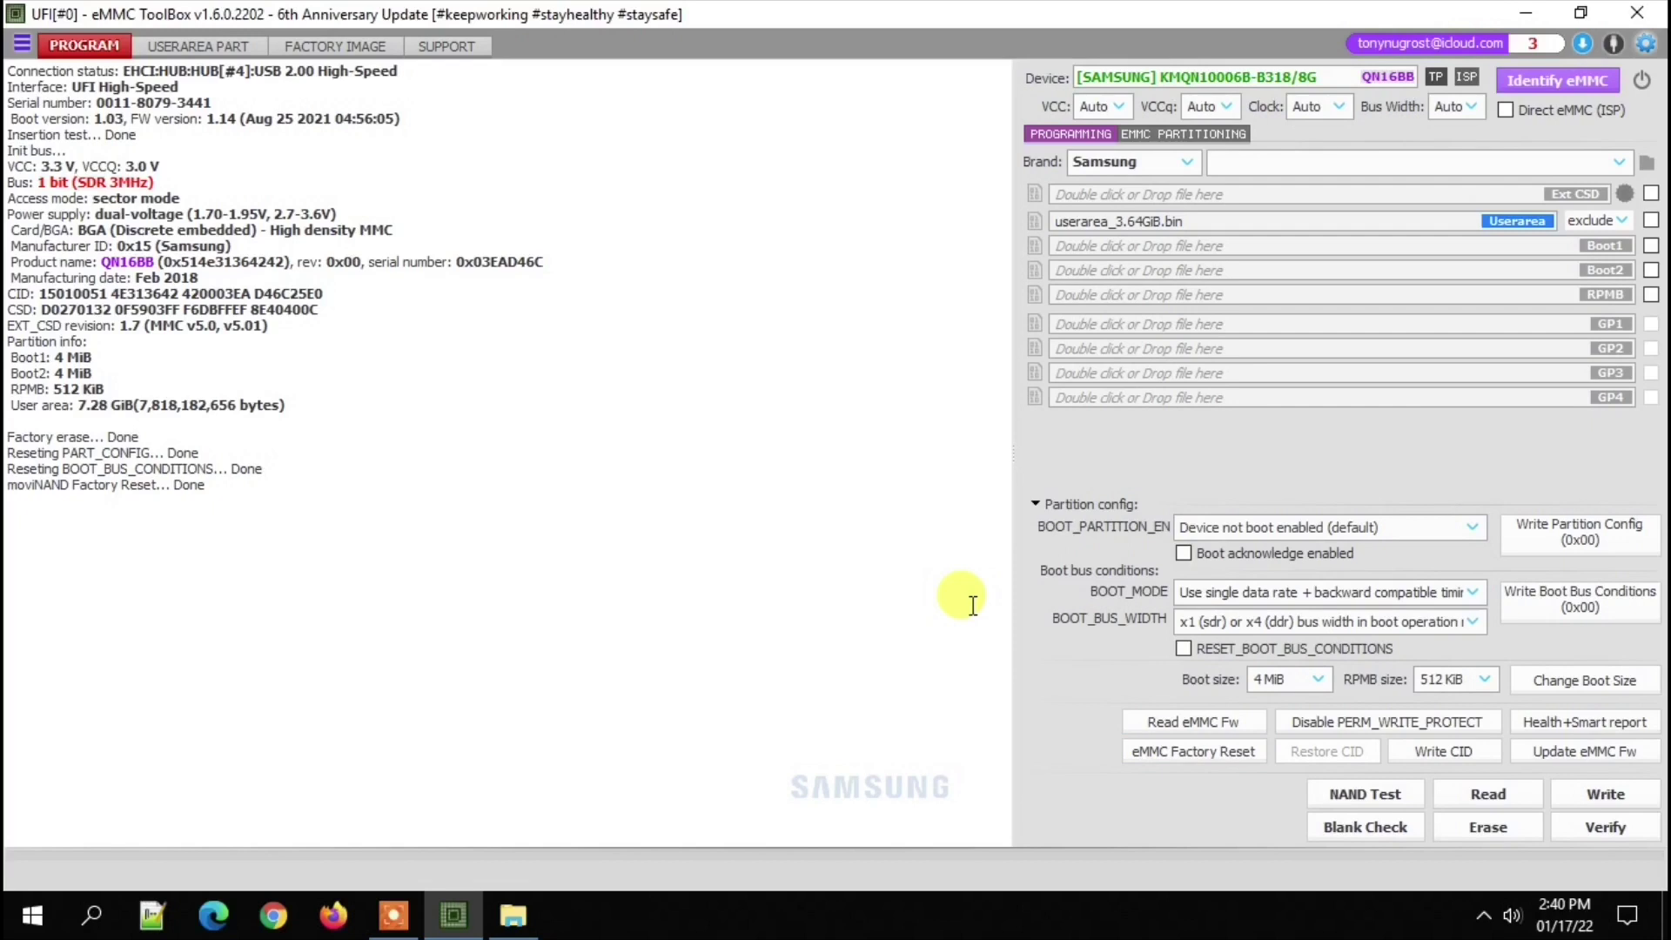
drag(209, 485, 52, 493)
click(163, 511)
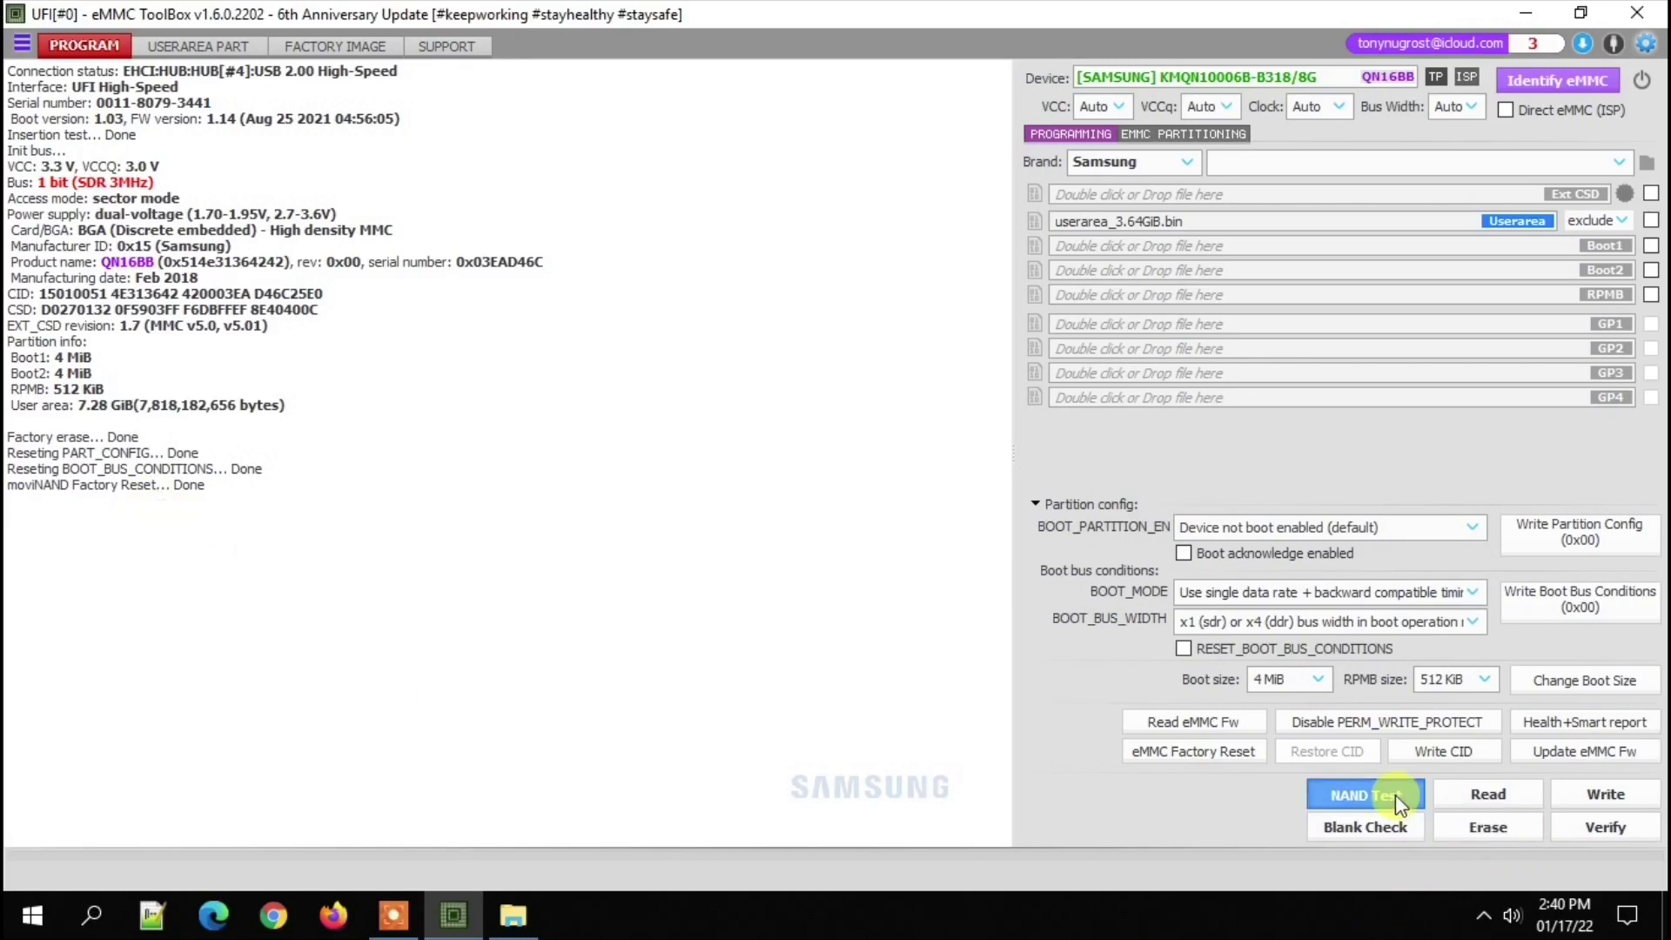
Run the NAND Test again on the reset eMMC and highlight the RPMB size in the log
click(1367, 794)
click(996, 544)
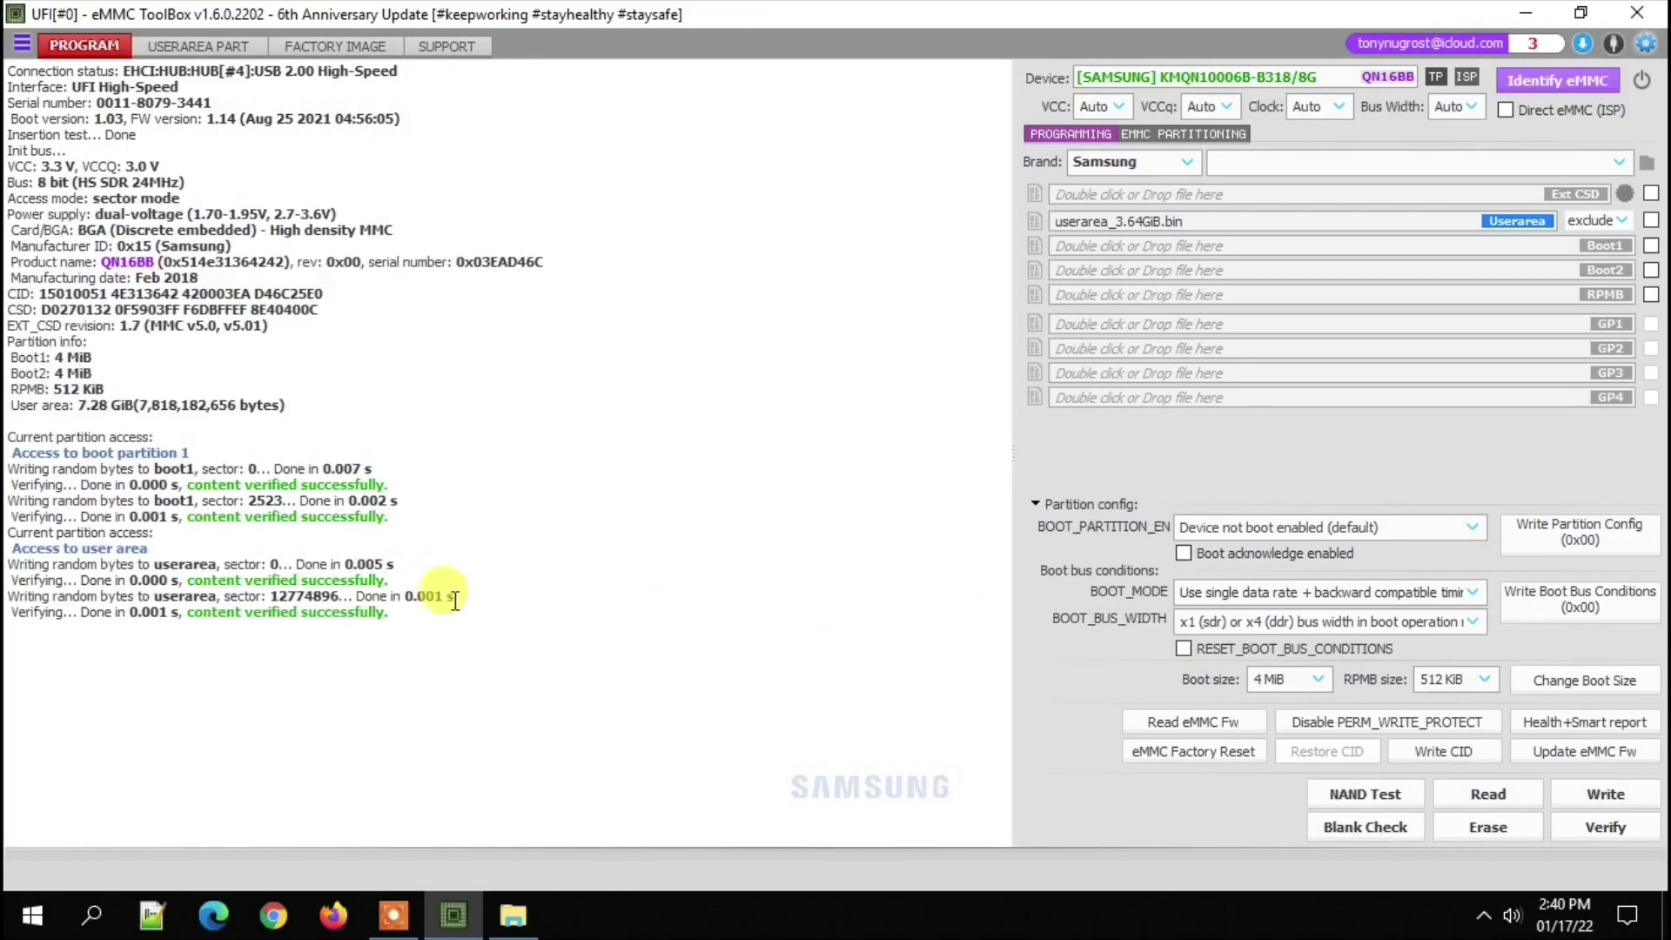
click(78, 384)
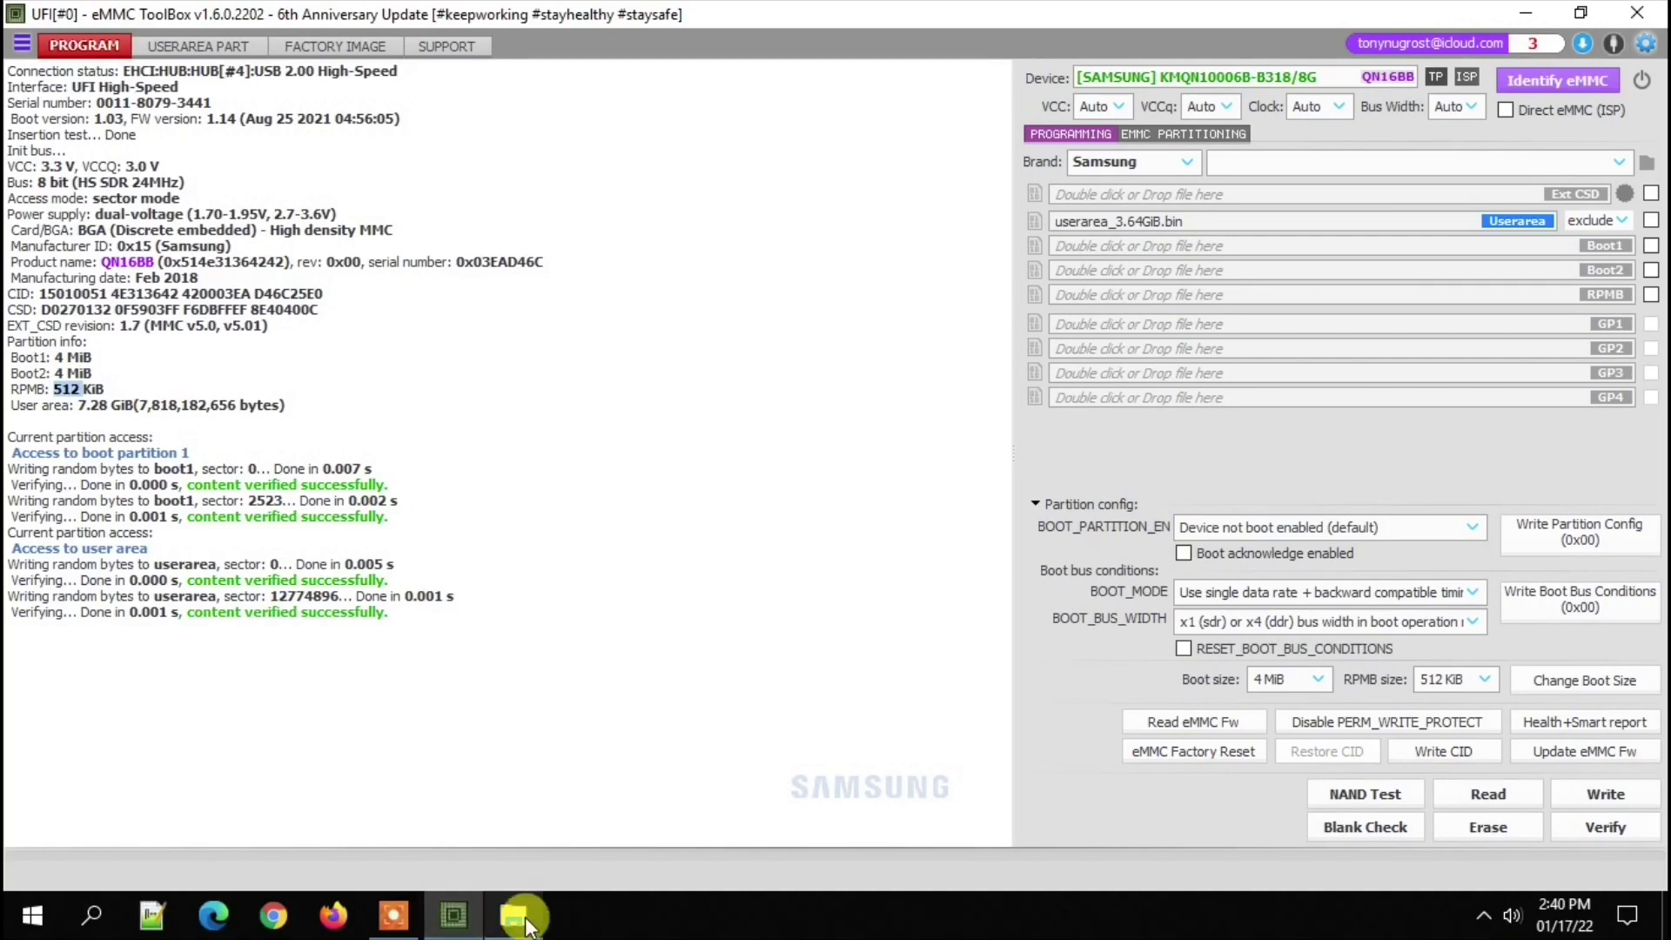
Open info.txt from the SM-G532G backup folder to check the original RPMB size, and return to the eMMC toolbox
click(526, 915)
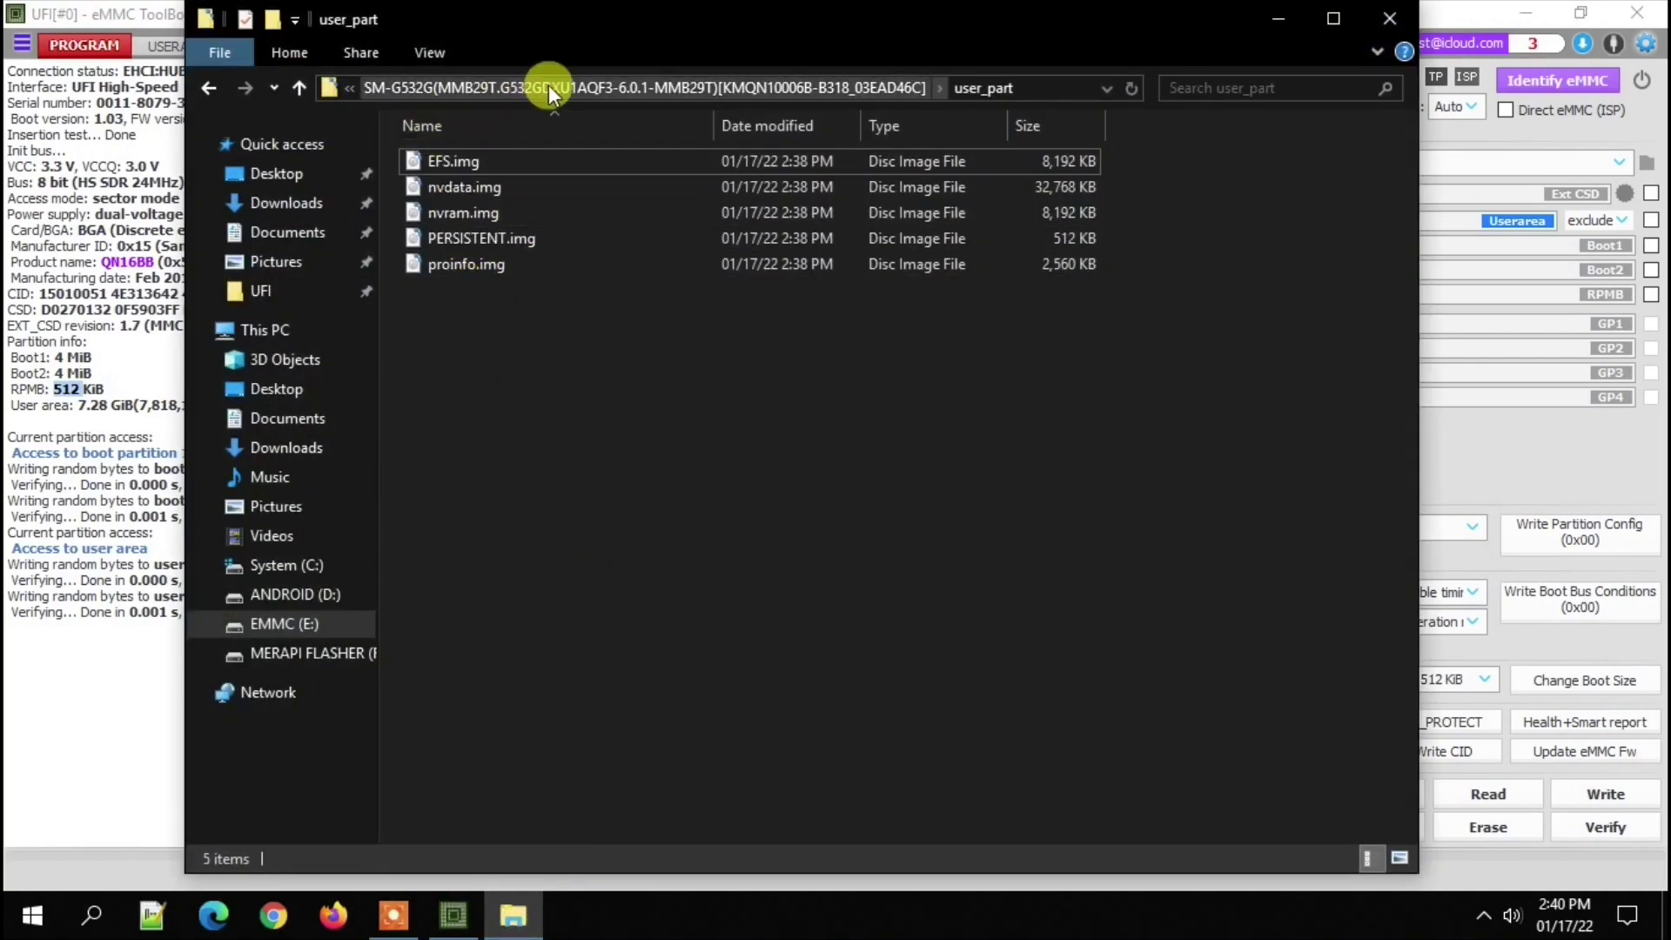
click(548, 87)
double_click(456, 261)
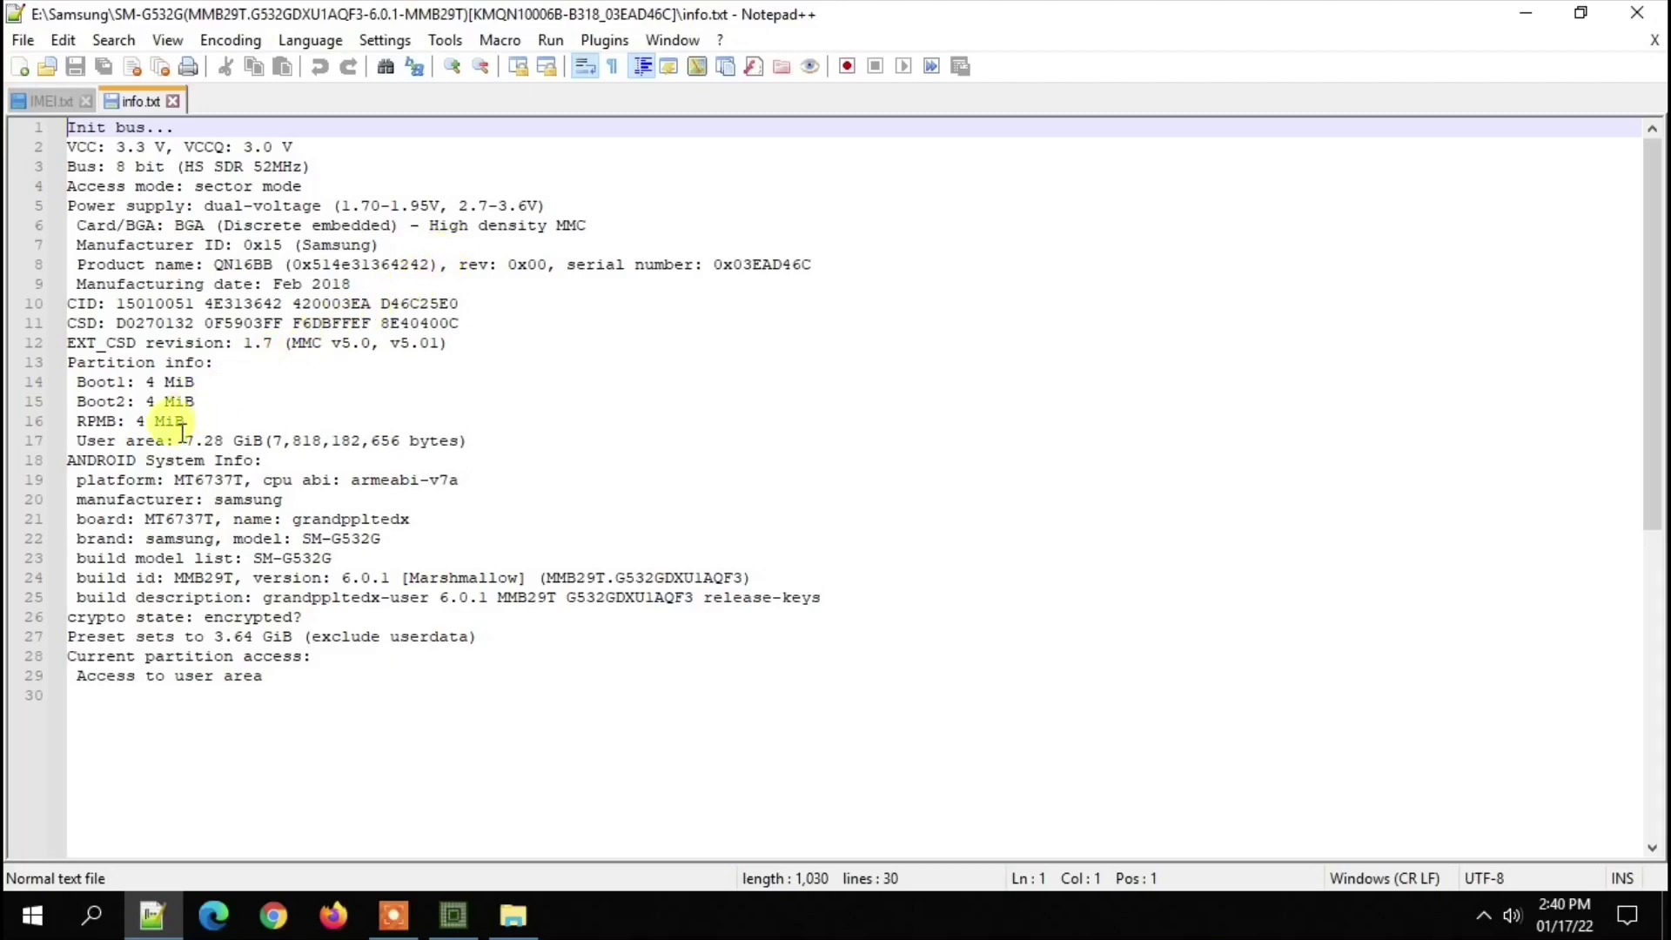
click(185, 425)
drag(184, 425, 59, 421)
click(202, 424)
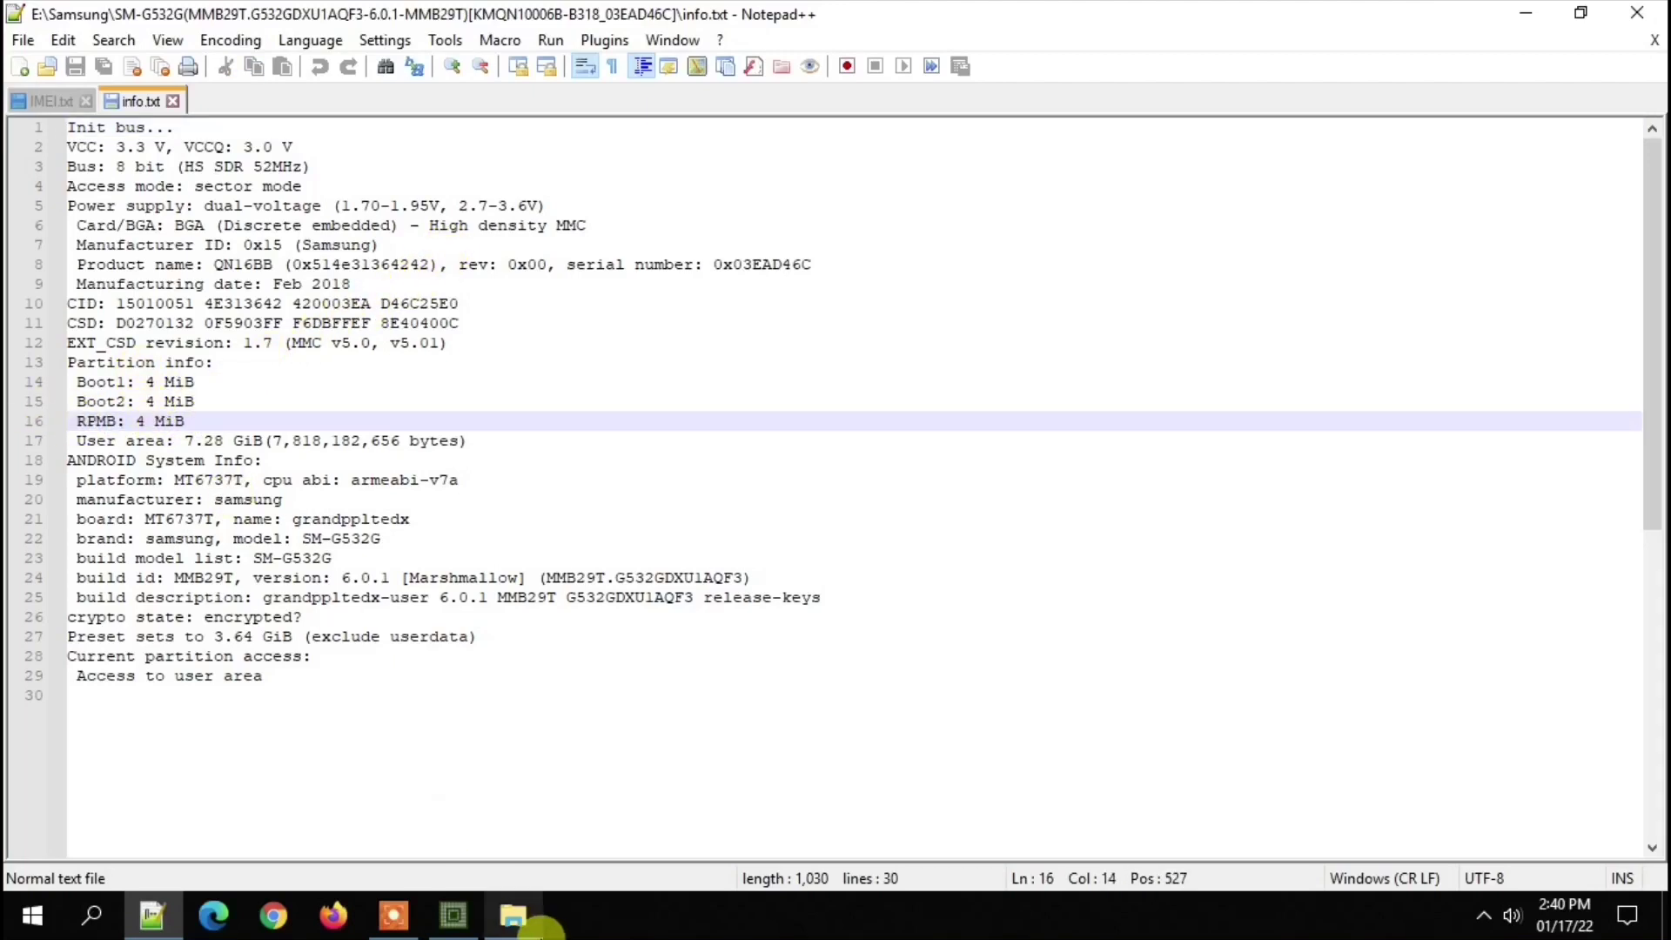
click(515, 921)
click(1528, 14)
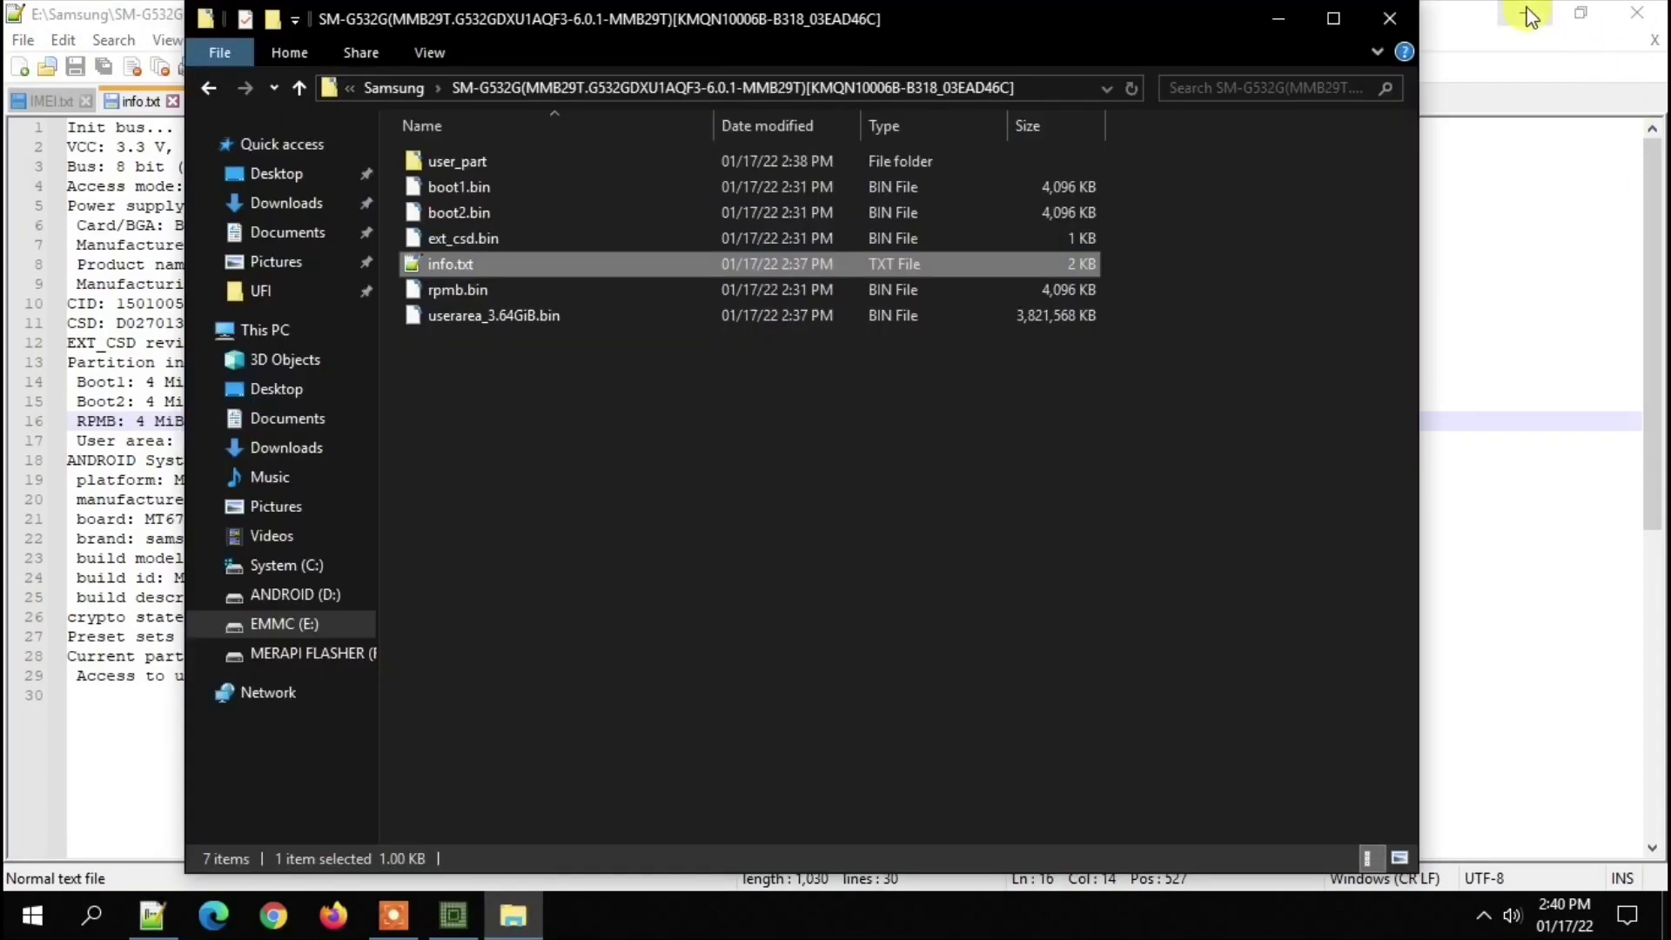
click(1278, 20)
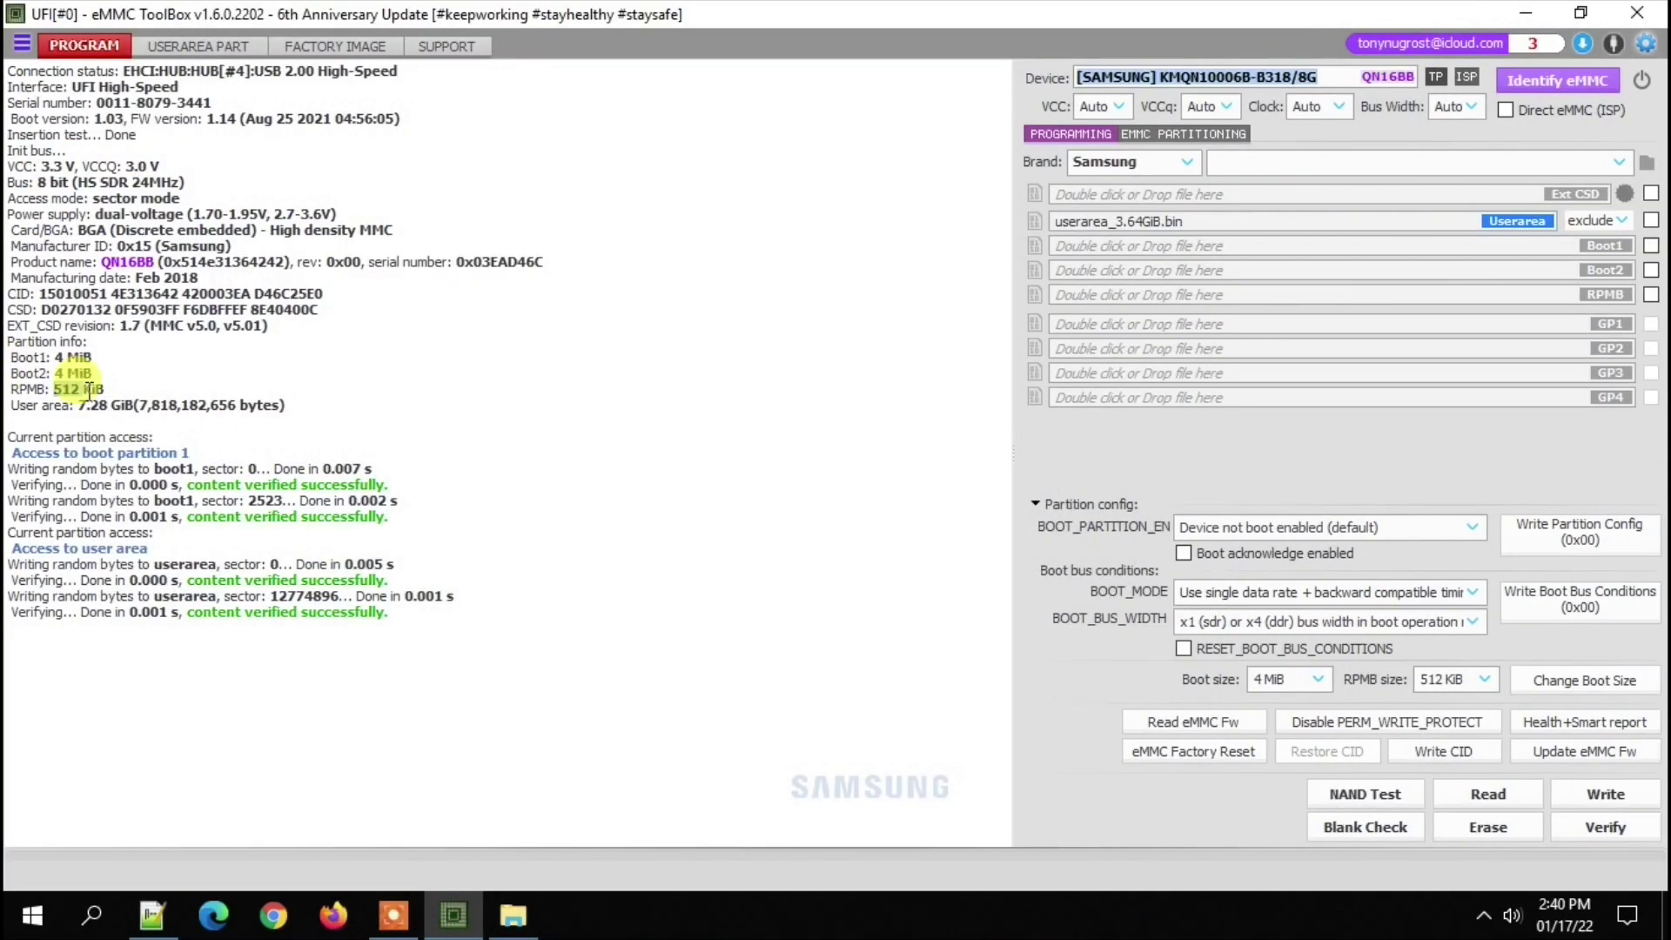
Highlight the RPMB size in the log, and load the SM-G532G backup folder from EMMC (E:) > Samsung into the toolbox
double_click(78, 389)
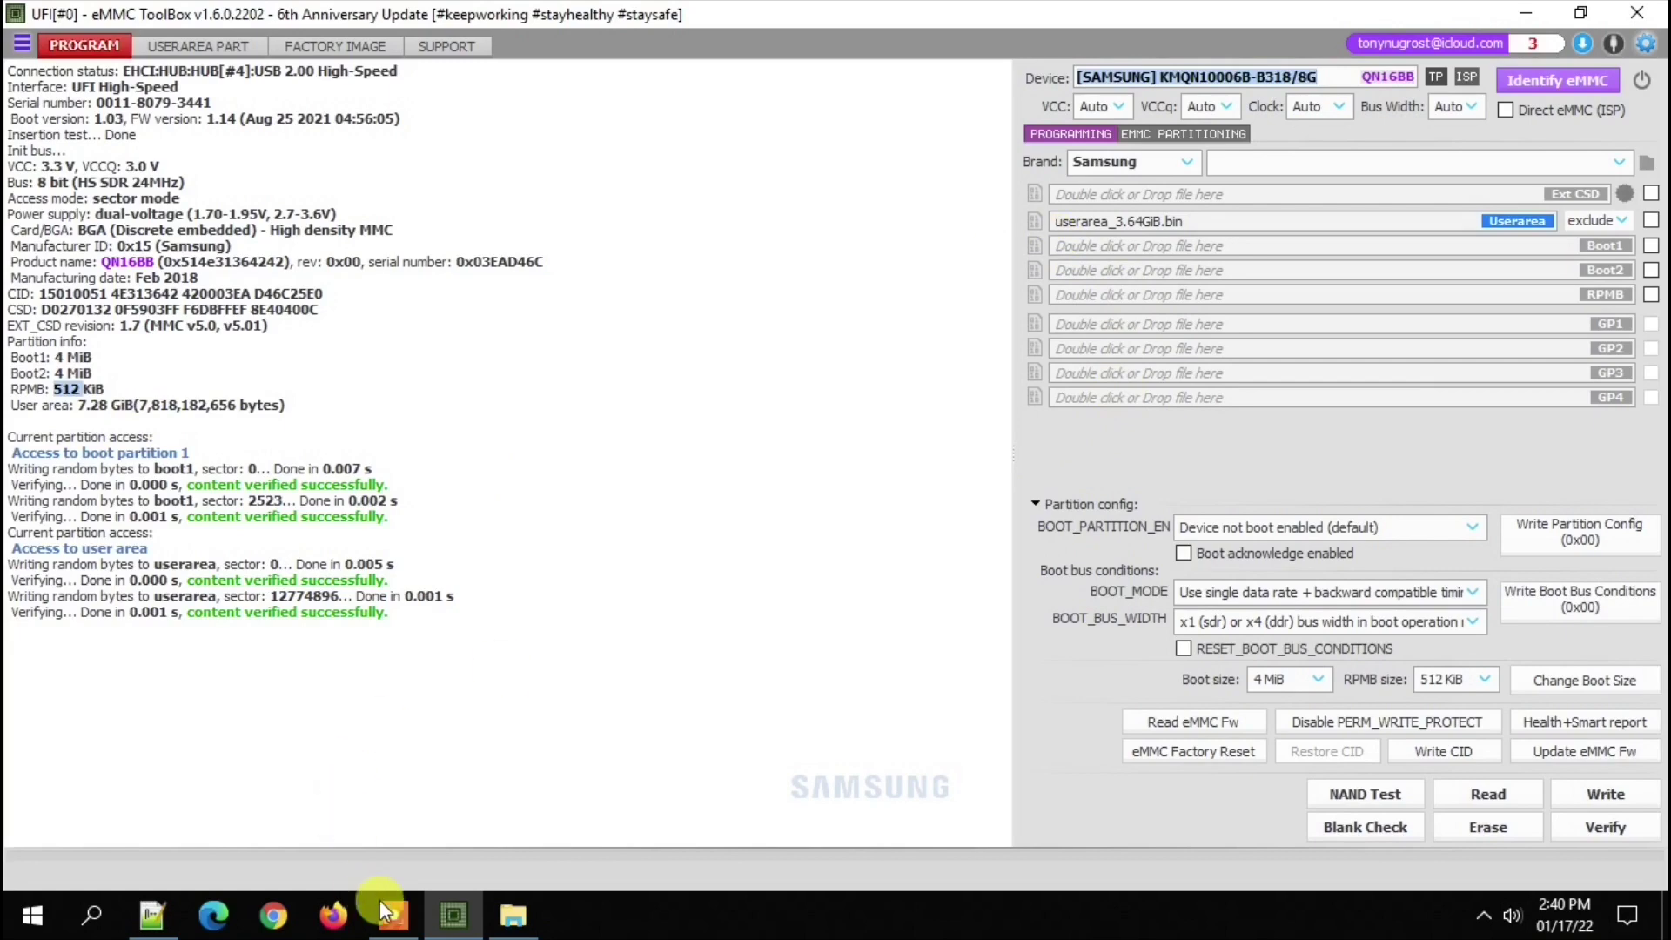
click(533, 925)
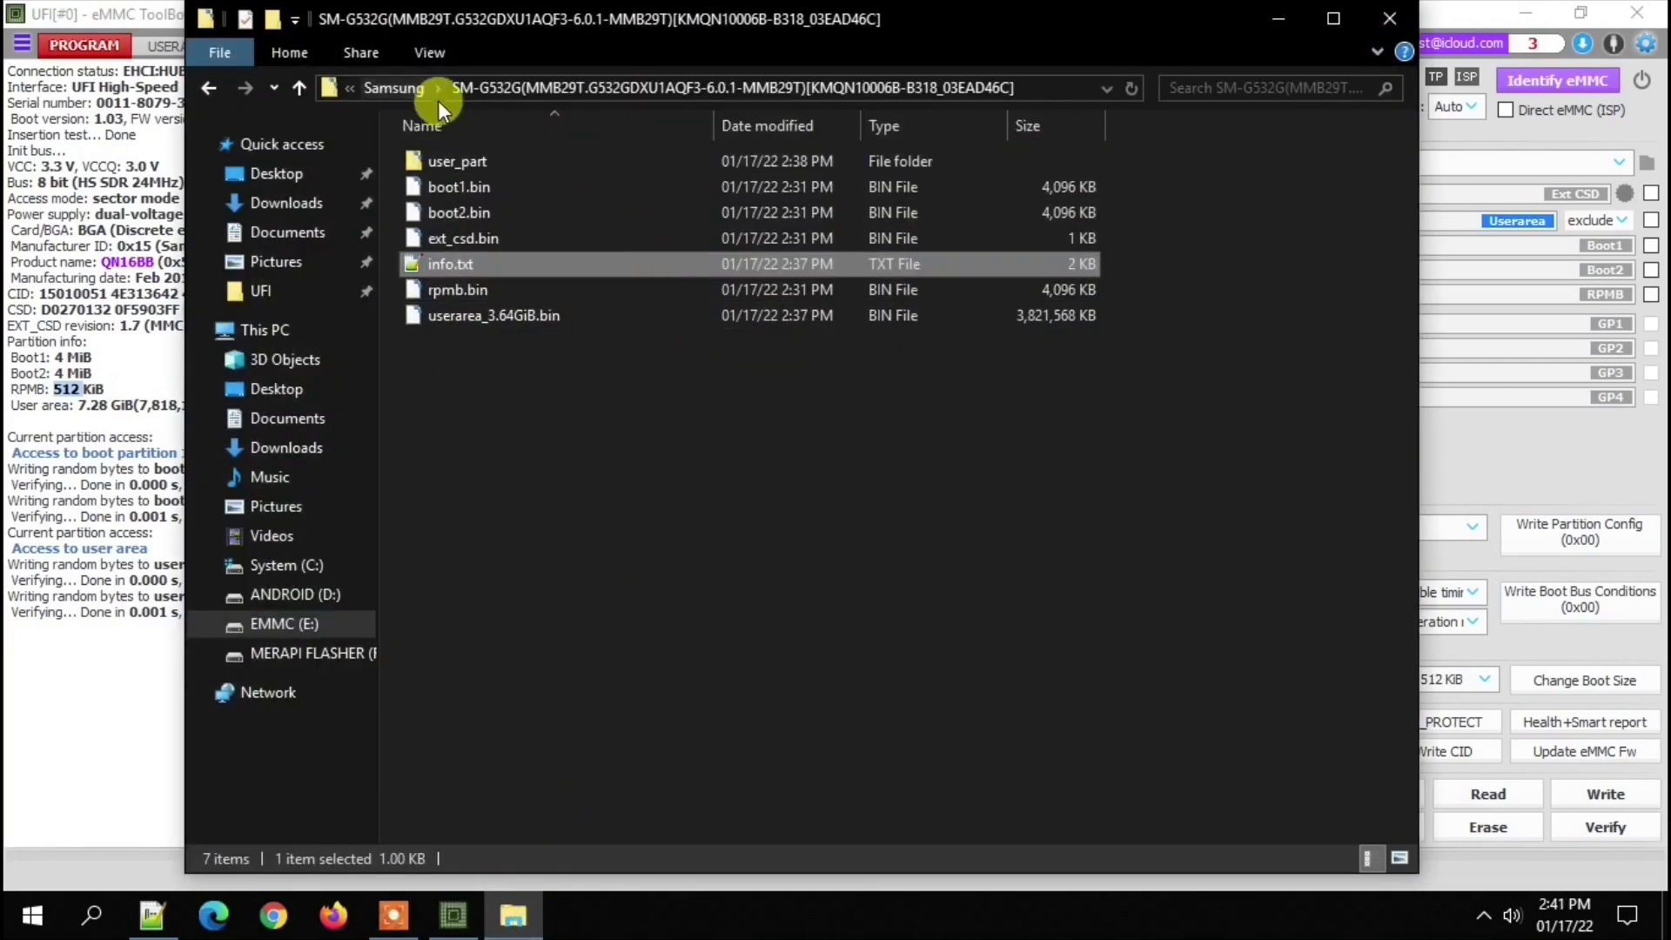
click(400, 83)
drag(541, 188, 1452, 222)
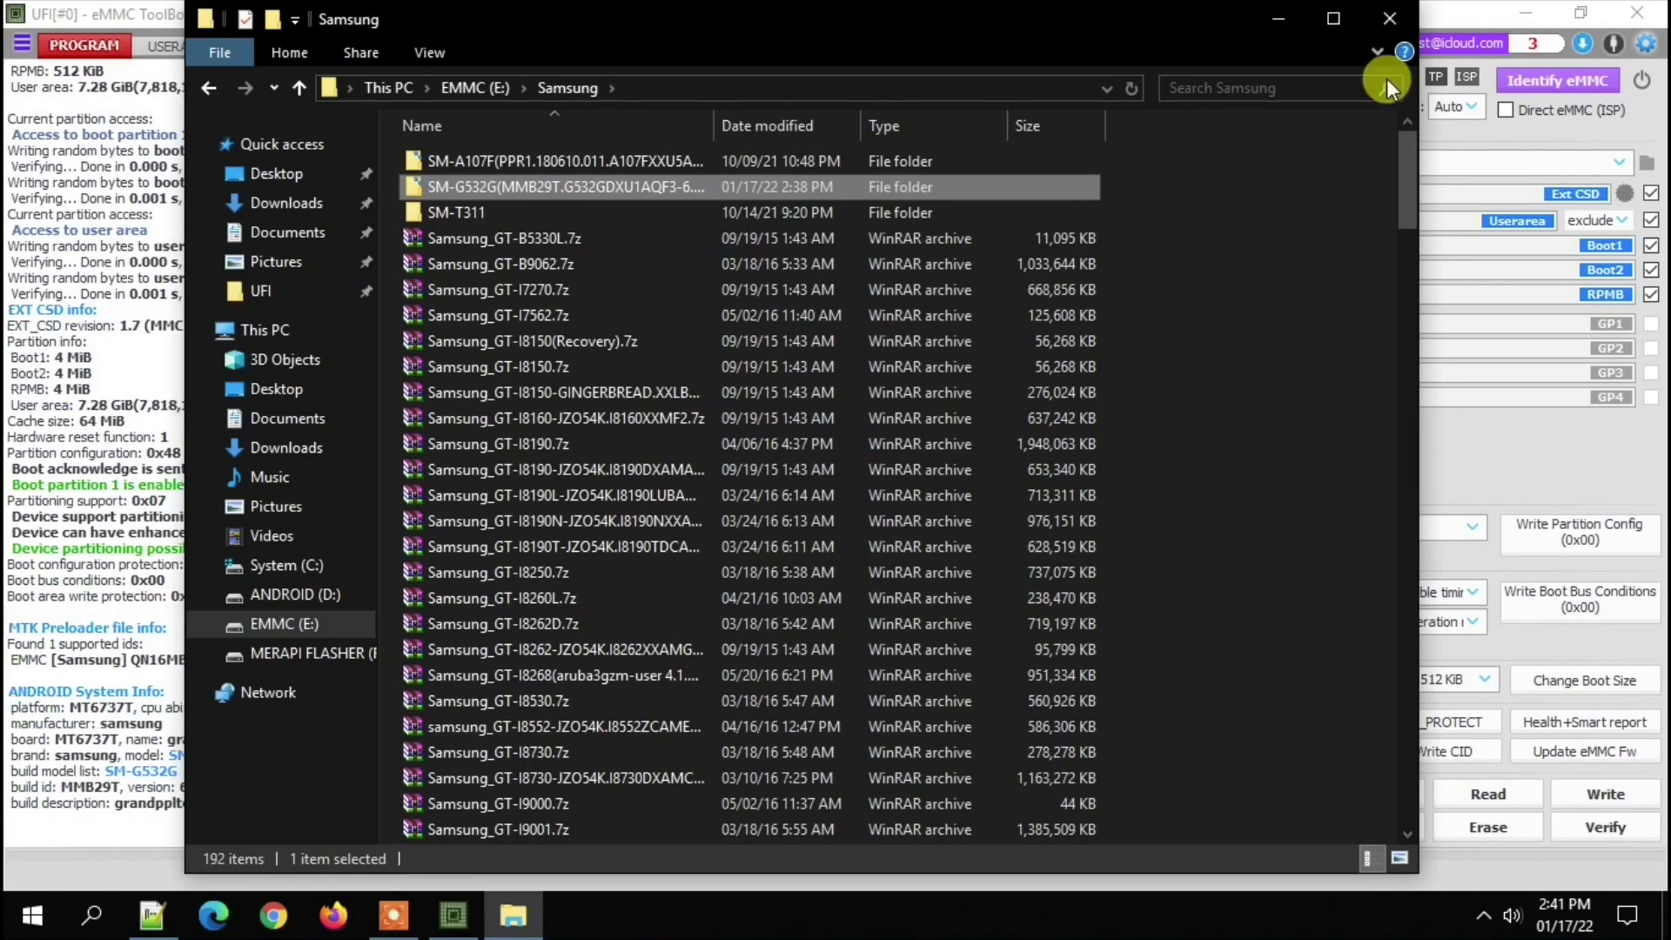
click(1276, 18)
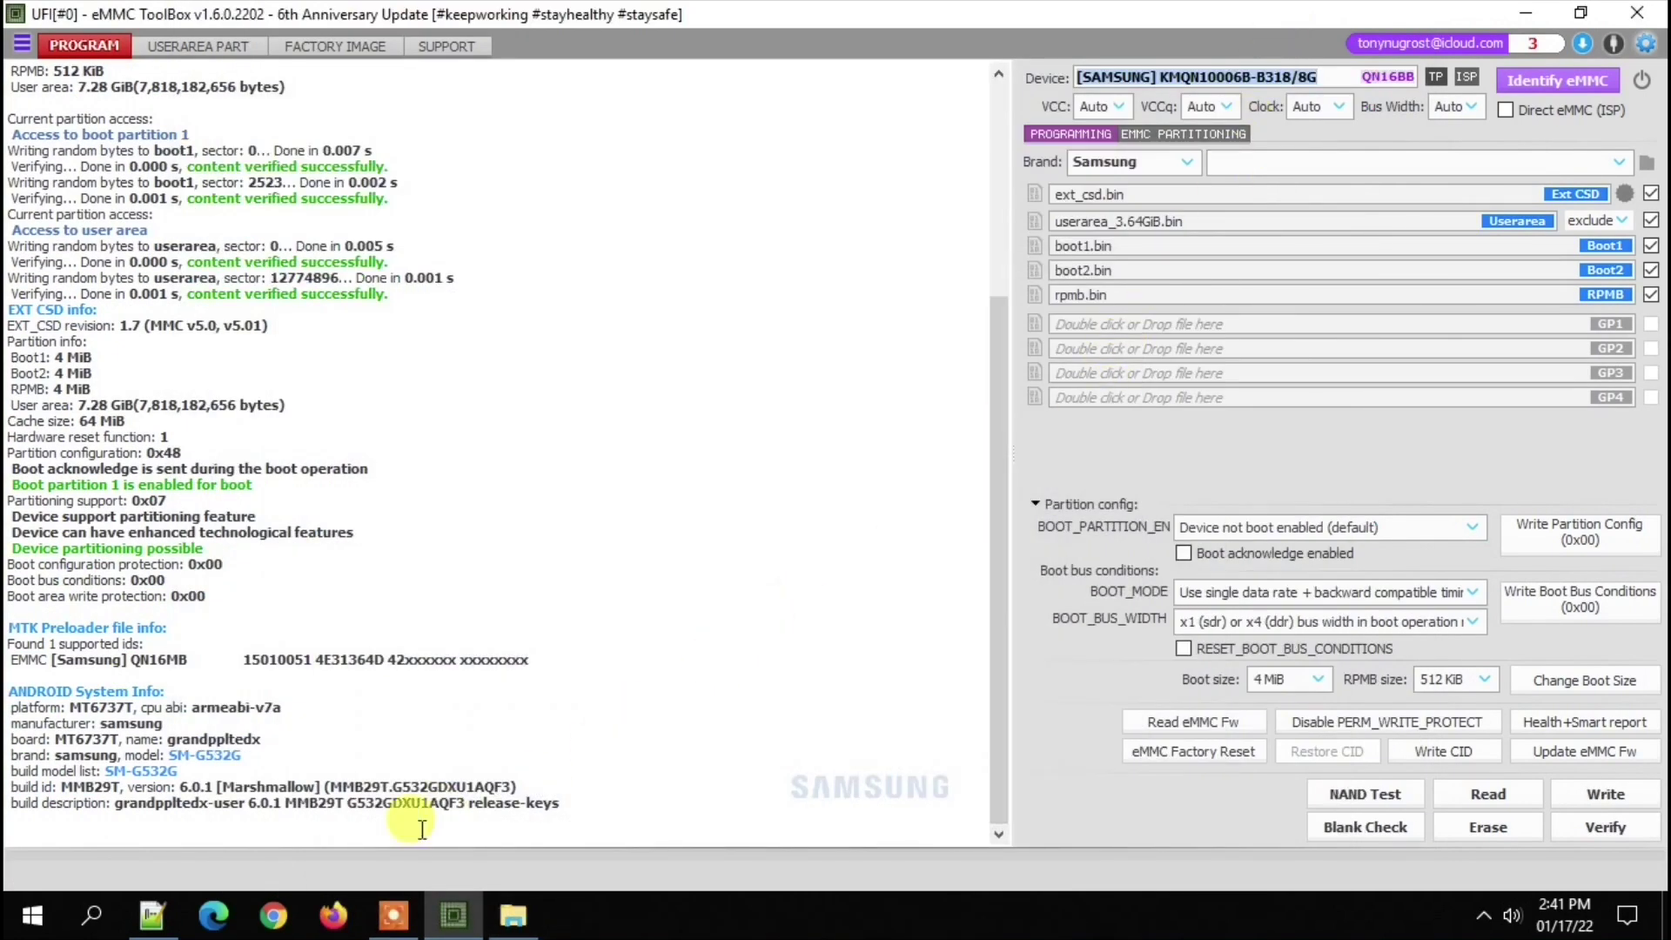
Check the backup's Android system info, and write its ext_csd, boot1, boot2 and rpmb images to the eMMC without the user area
drag(607, 807, 9, 706)
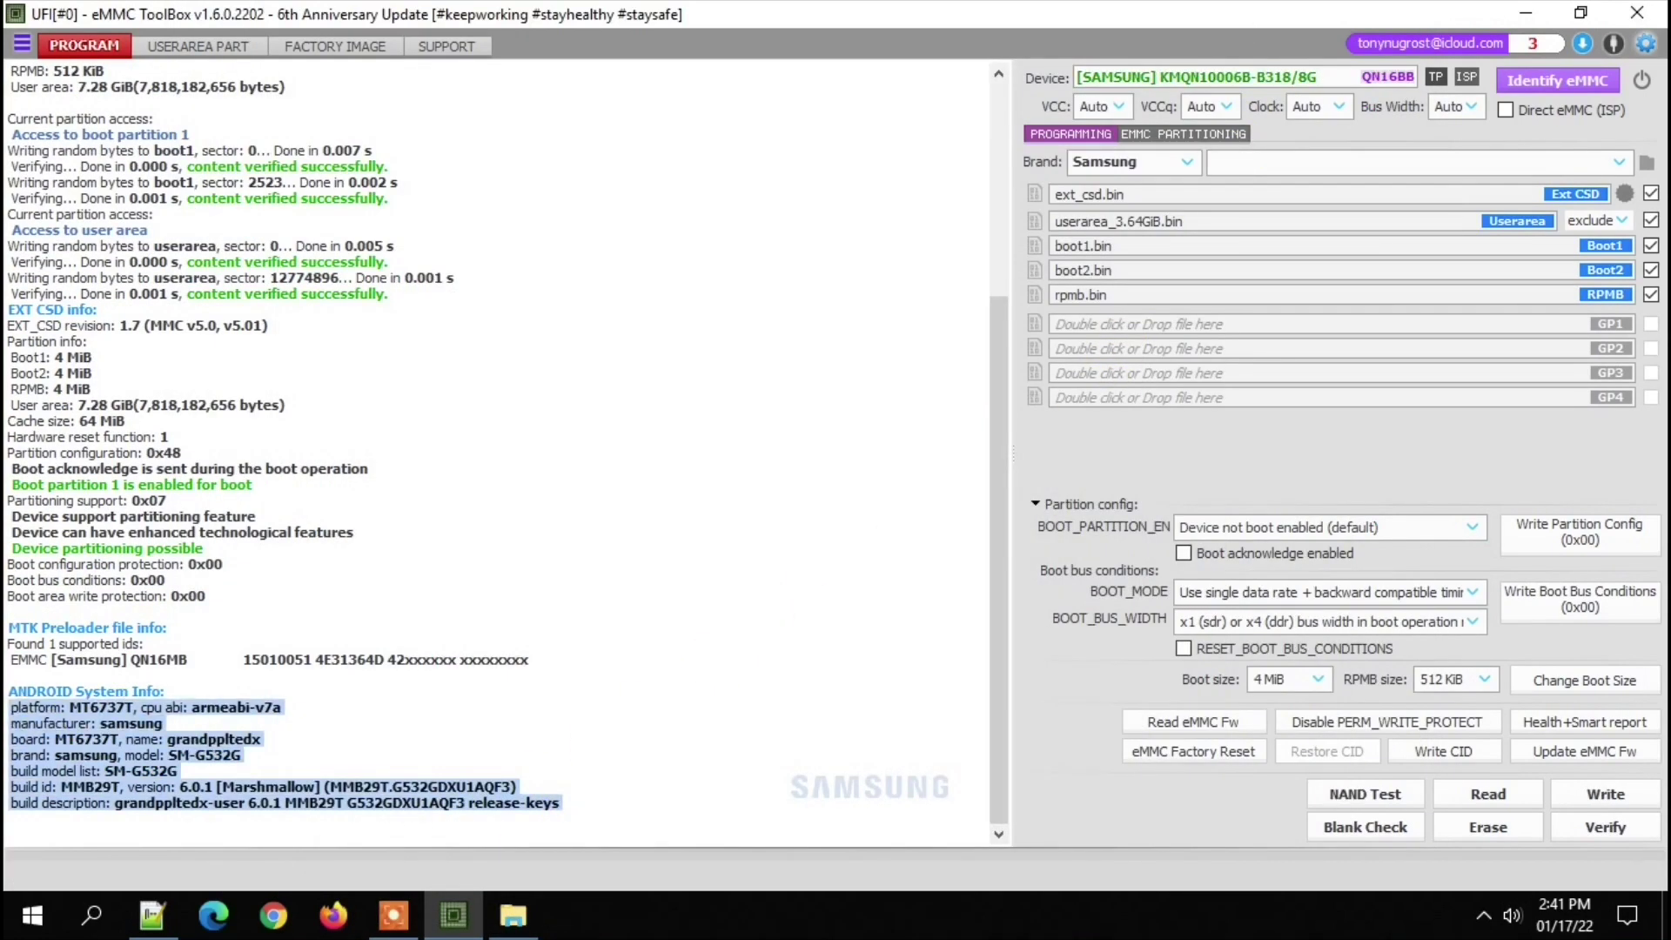
click(348, 741)
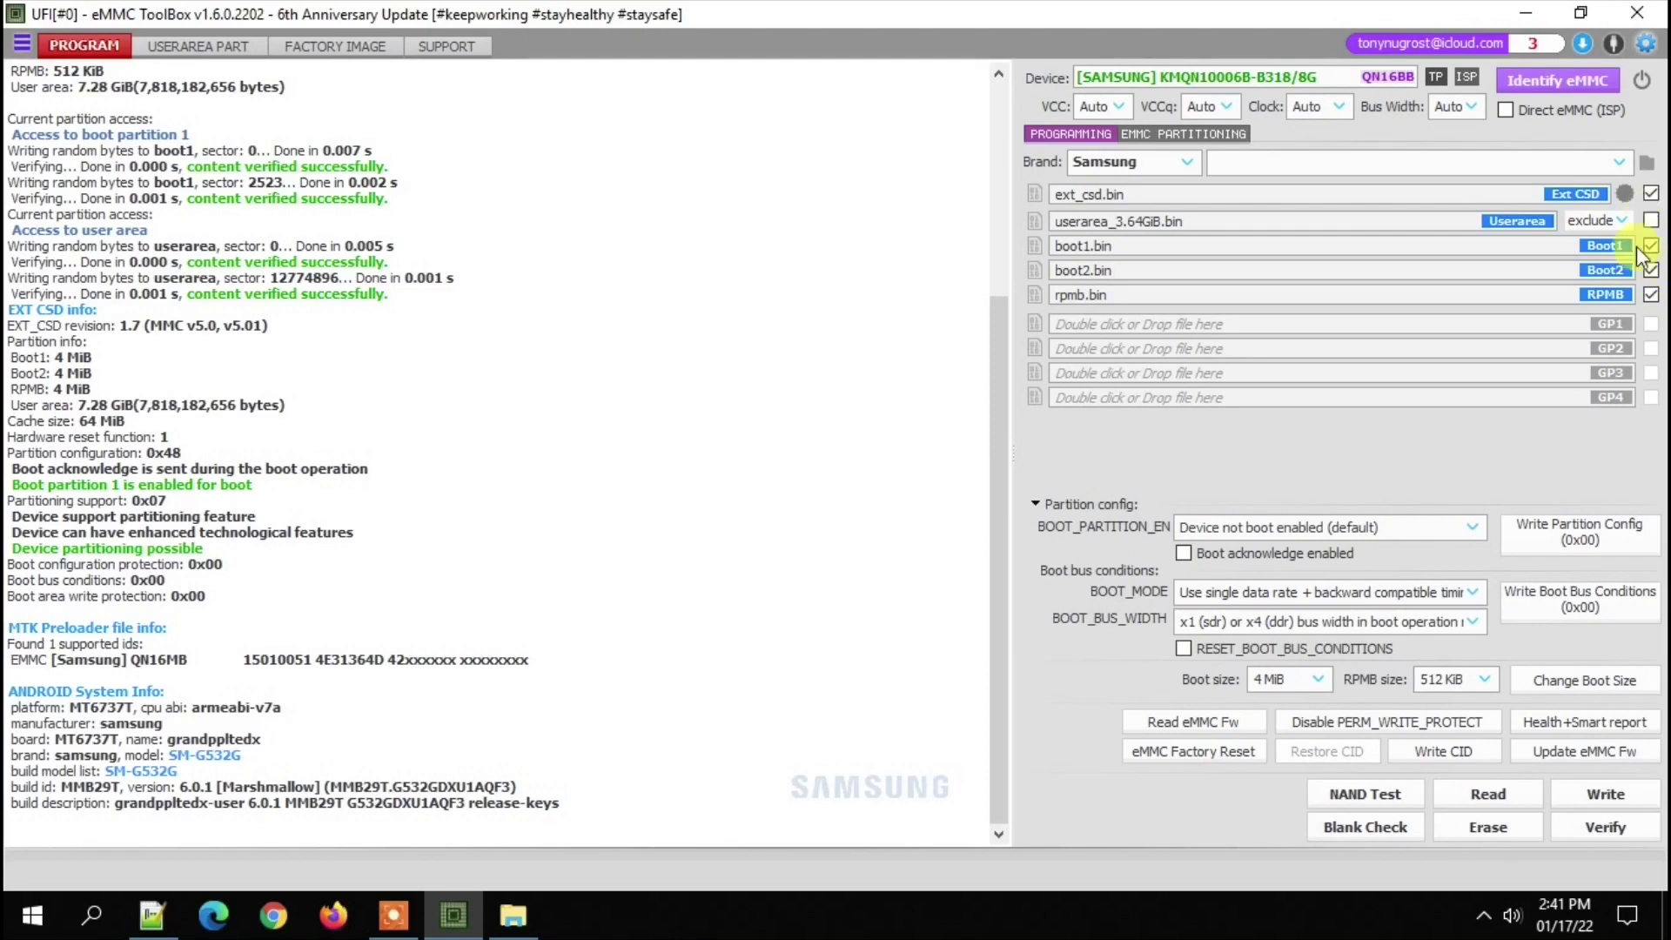
click(1604, 796)
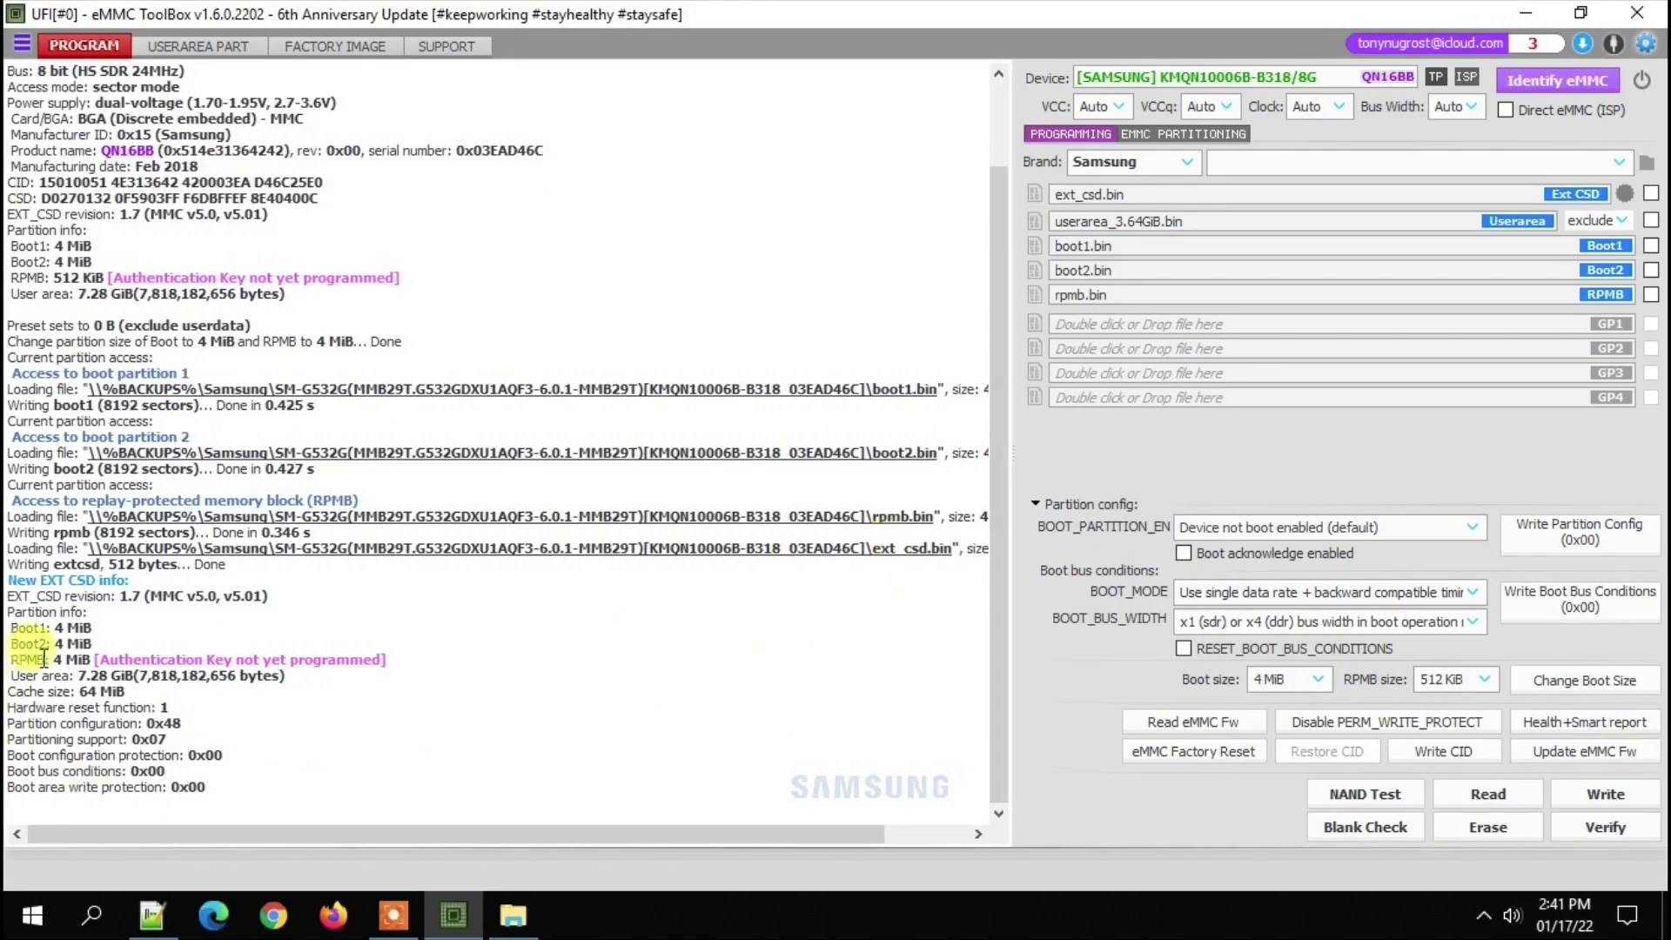
drag(10, 659, 92, 658)
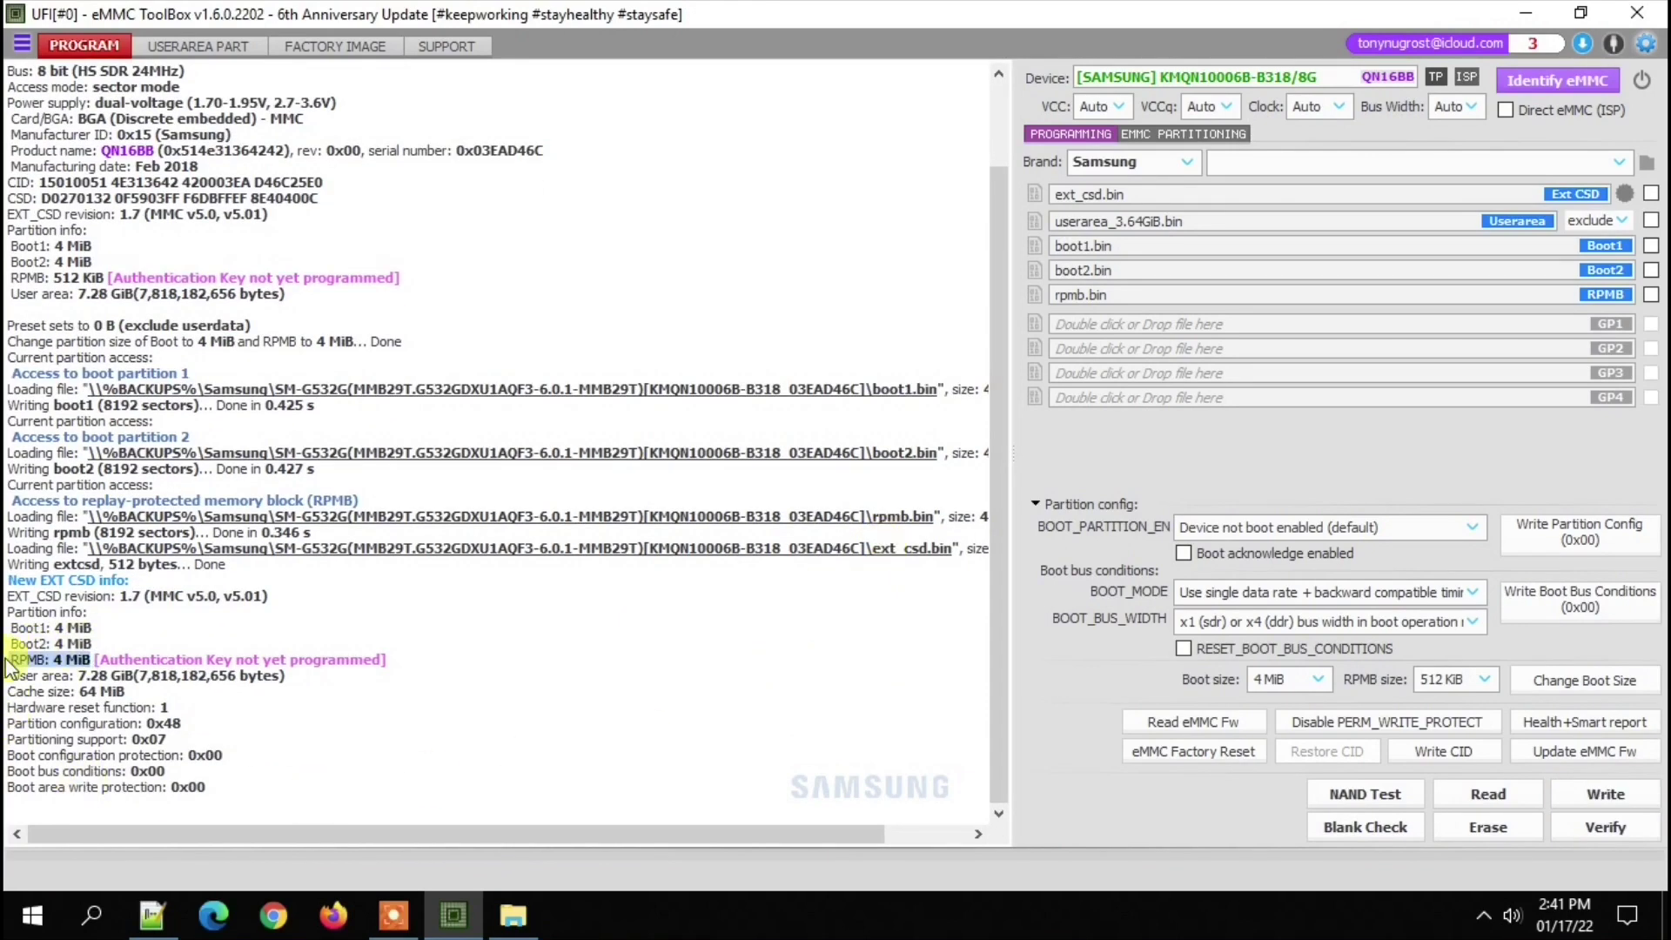
Identify the eMMC again and highlight the boot partition line in the log
click(1609, 80)
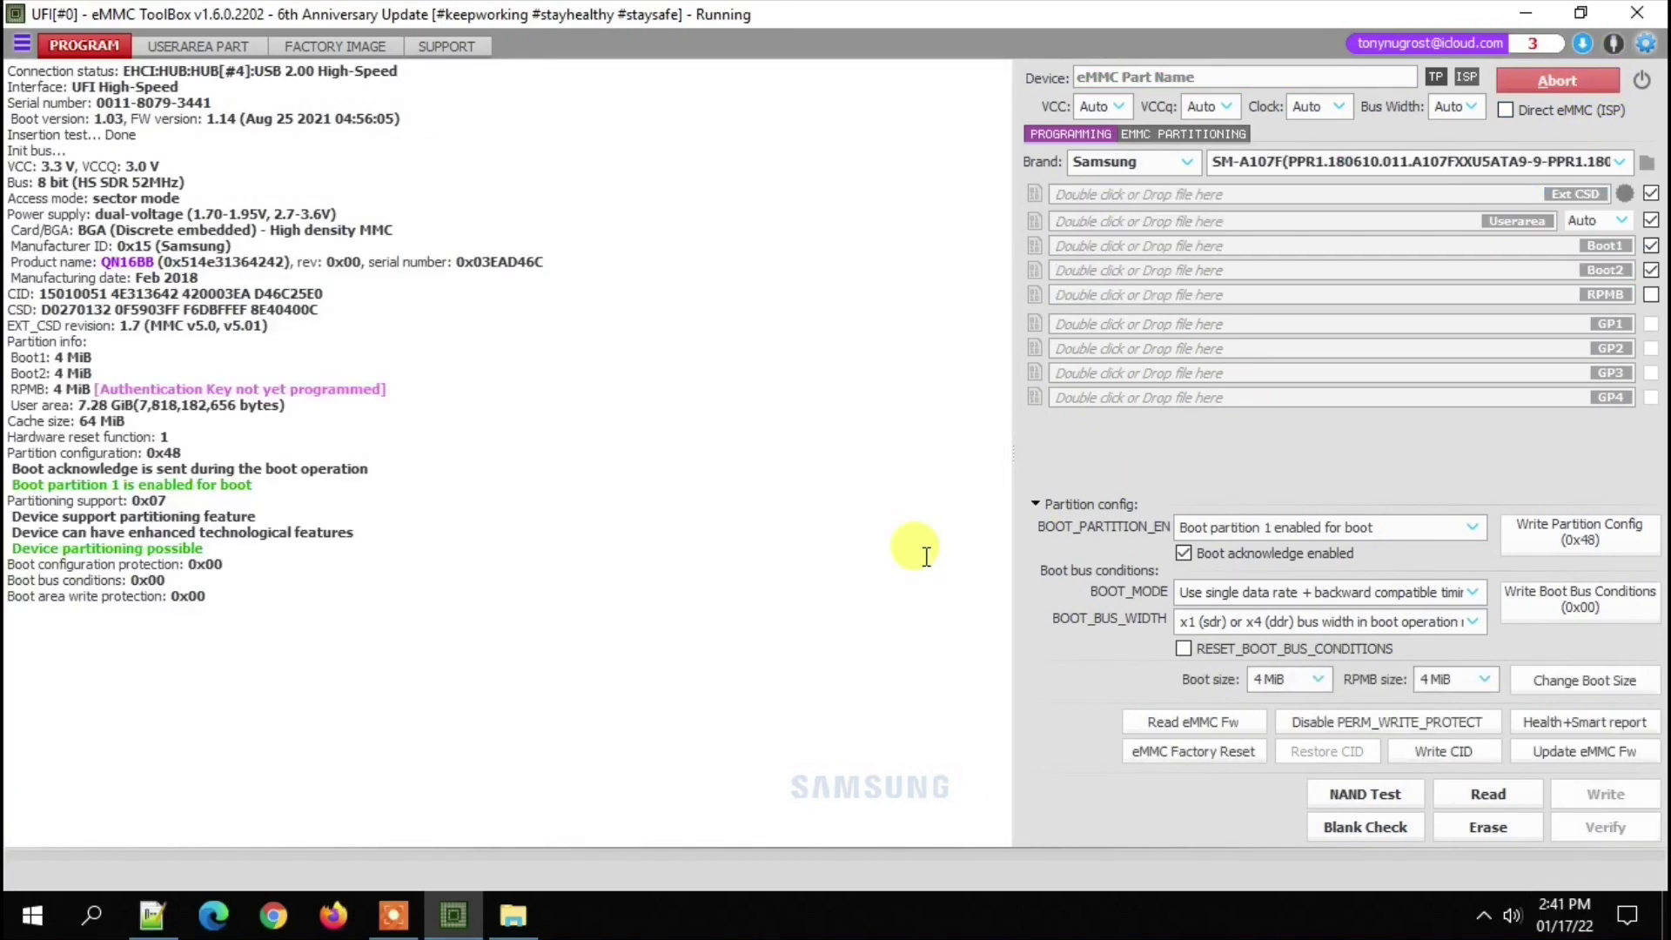
drag(253, 483, 10, 484)
click(265, 498)
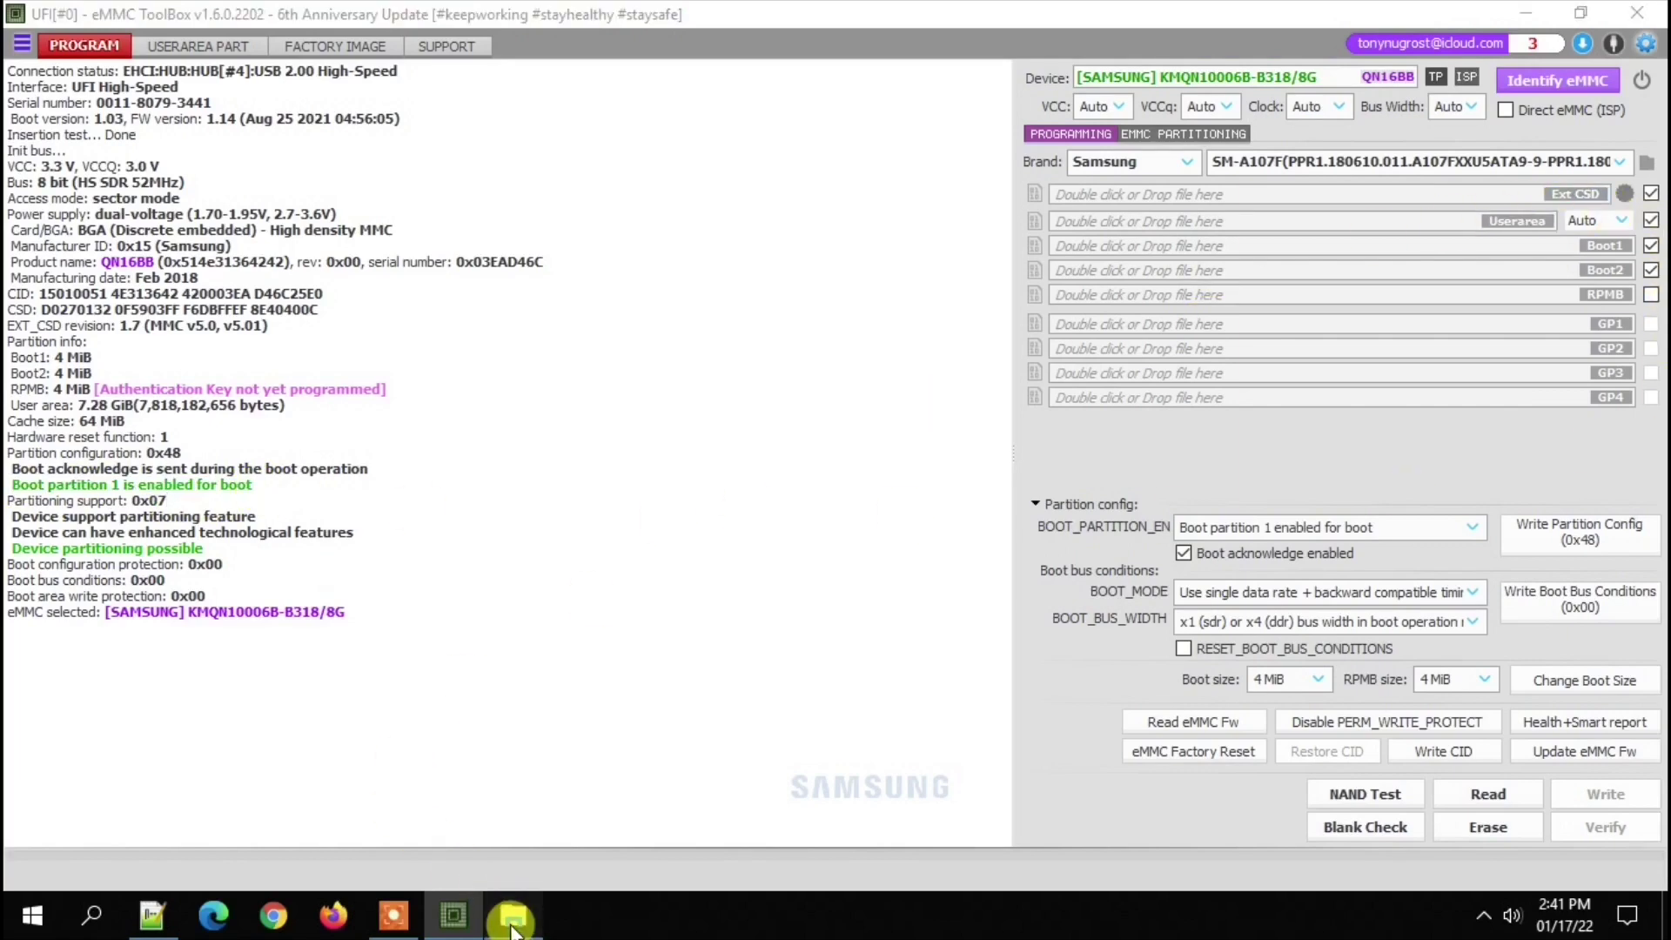
Load the SM-G532G backup folder into the toolbox's image slots again
click(513, 914)
drag(607, 187, 1468, 233)
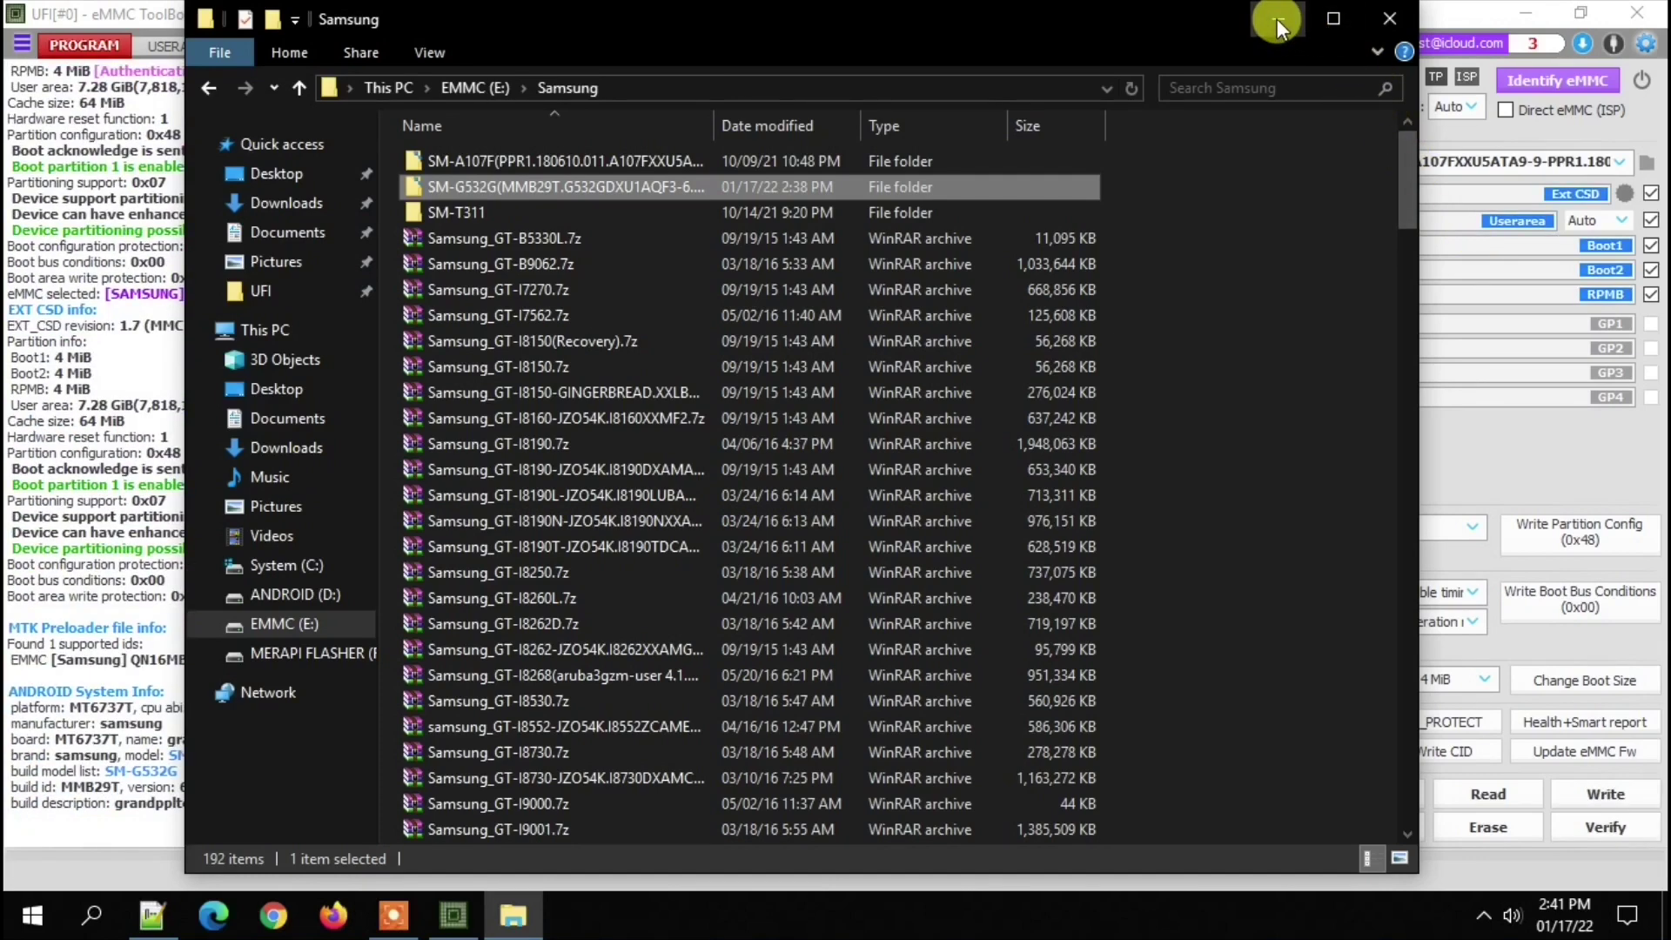
click(1277, 18)
Exclude the Ext CSD, Boot1, Boot2 and RPMB images, and write only userarea_3.64GiB.bin to the eMMC
click(1651, 194)
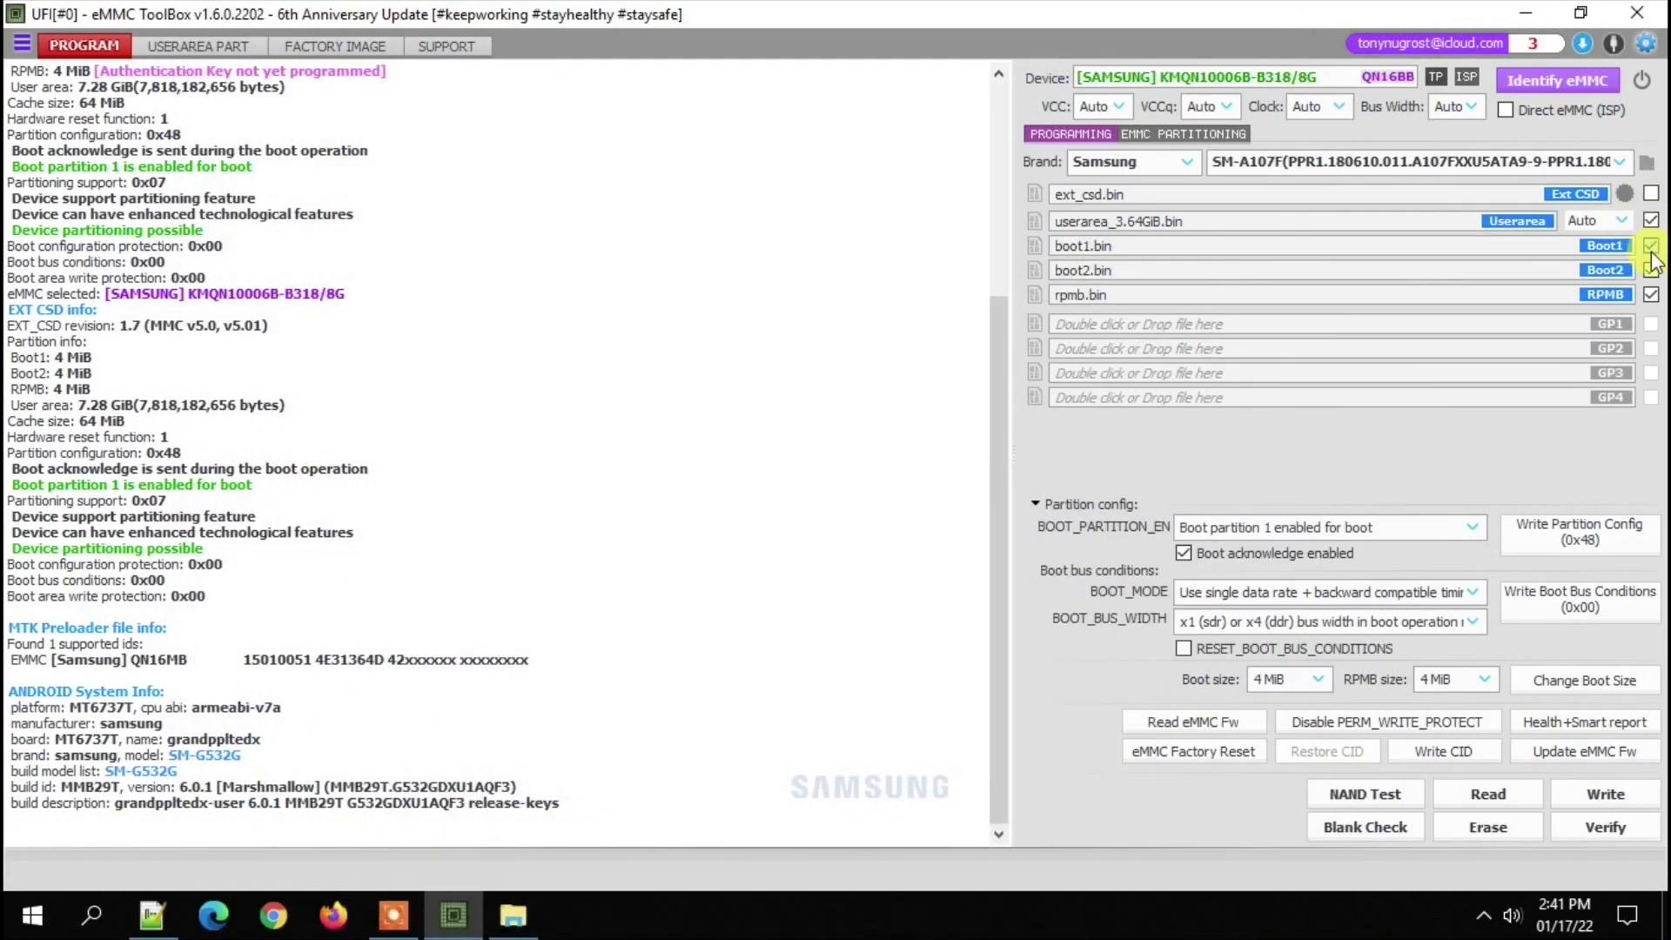
click(1651, 245)
click(1651, 269)
click(1651, 295)
click(1610, 795)
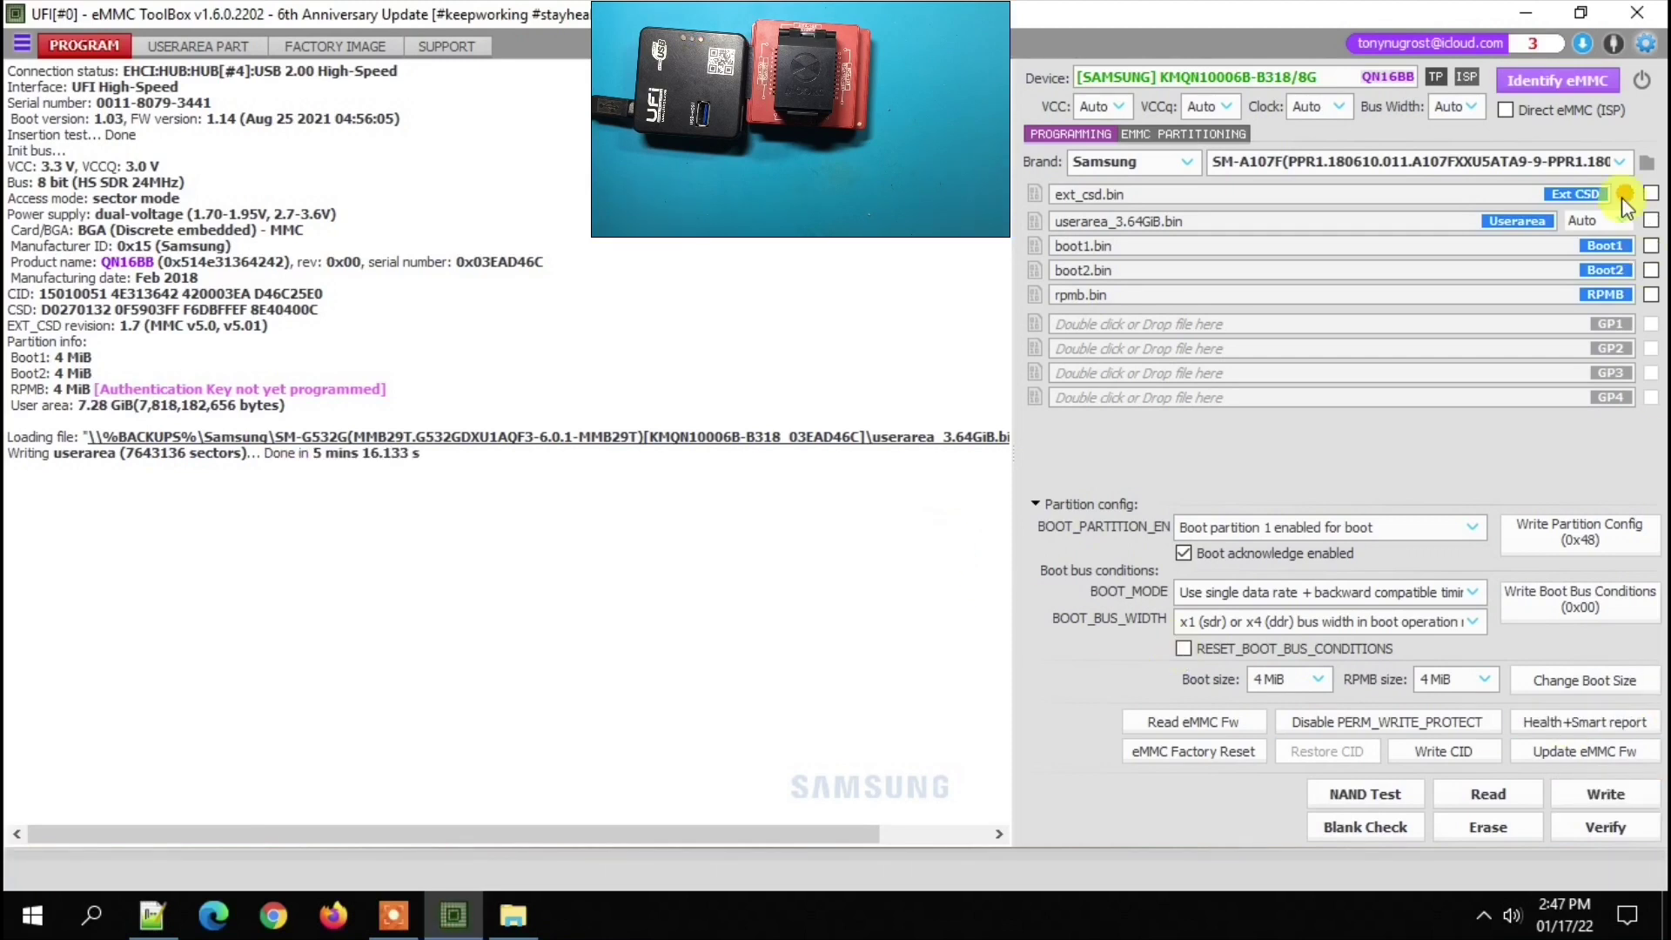
Identify the restored eMMC and examine its partition sizes in the log
click(1518, 87)
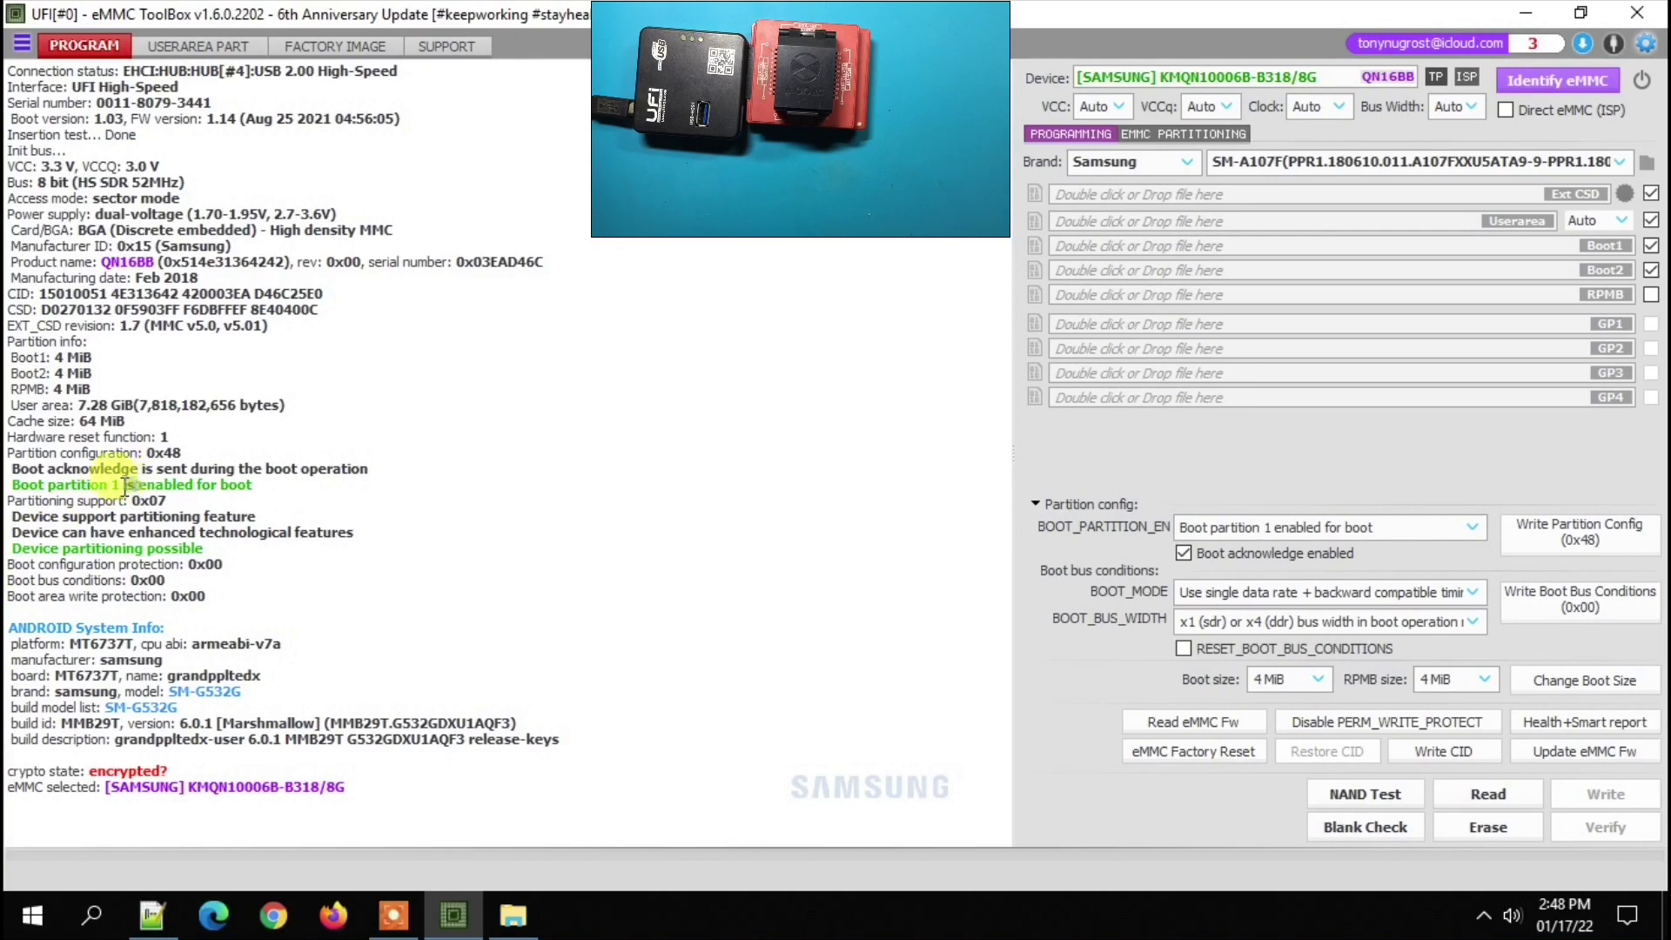
mouse_move(101, 770)
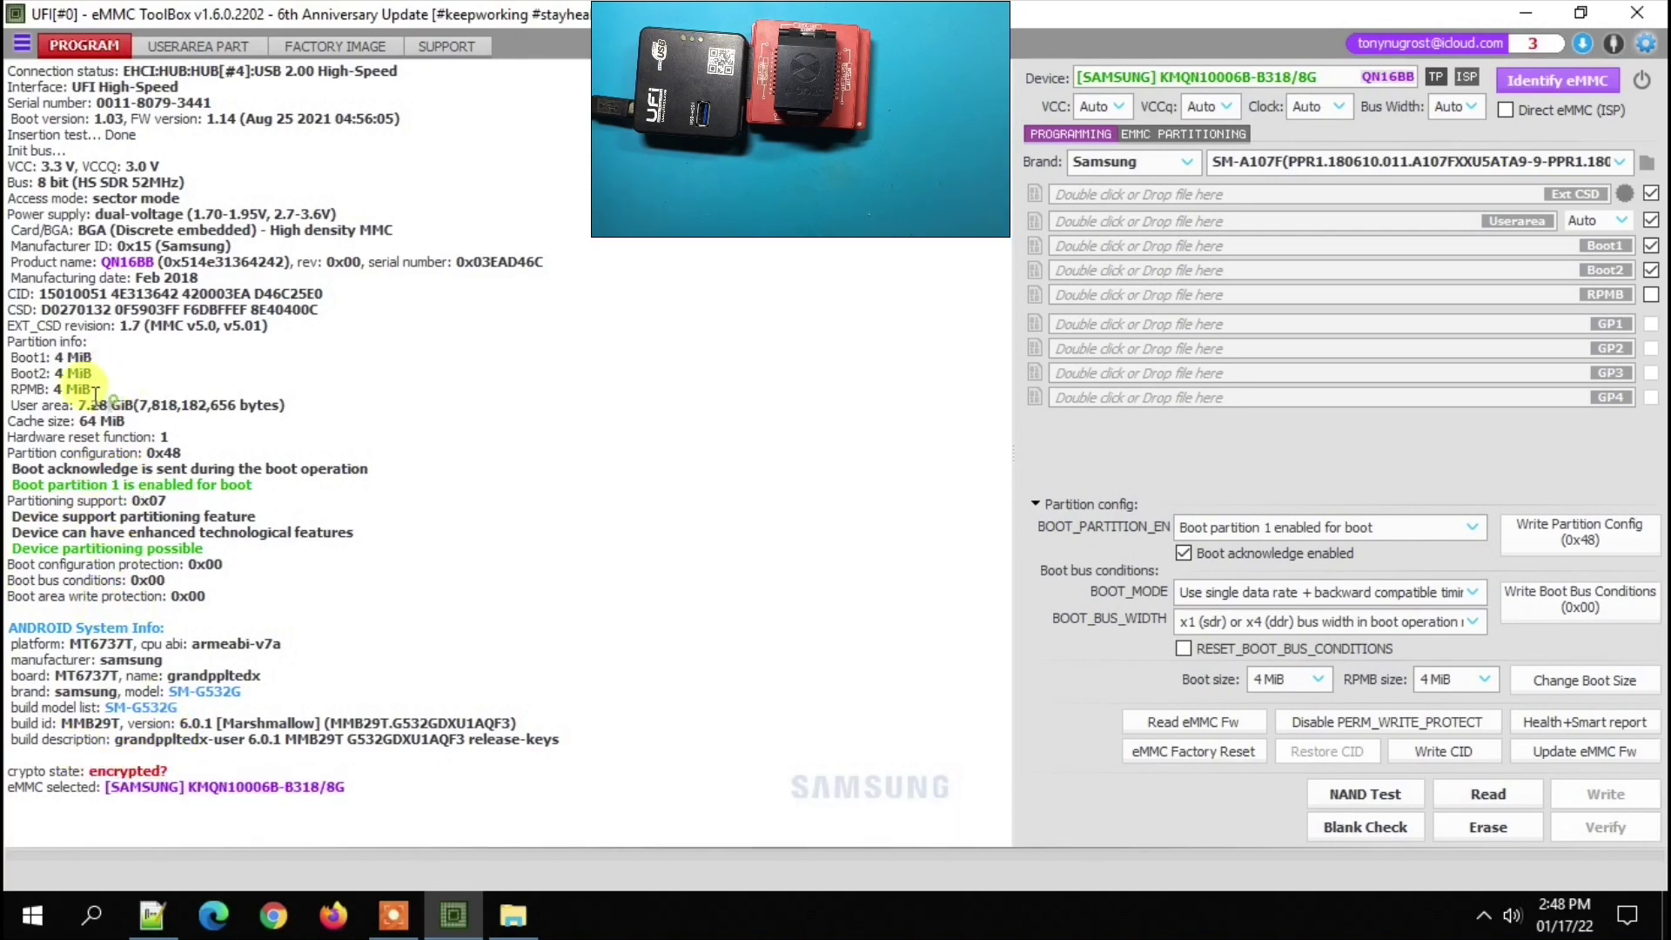
drag(108, 406, 7, 341)
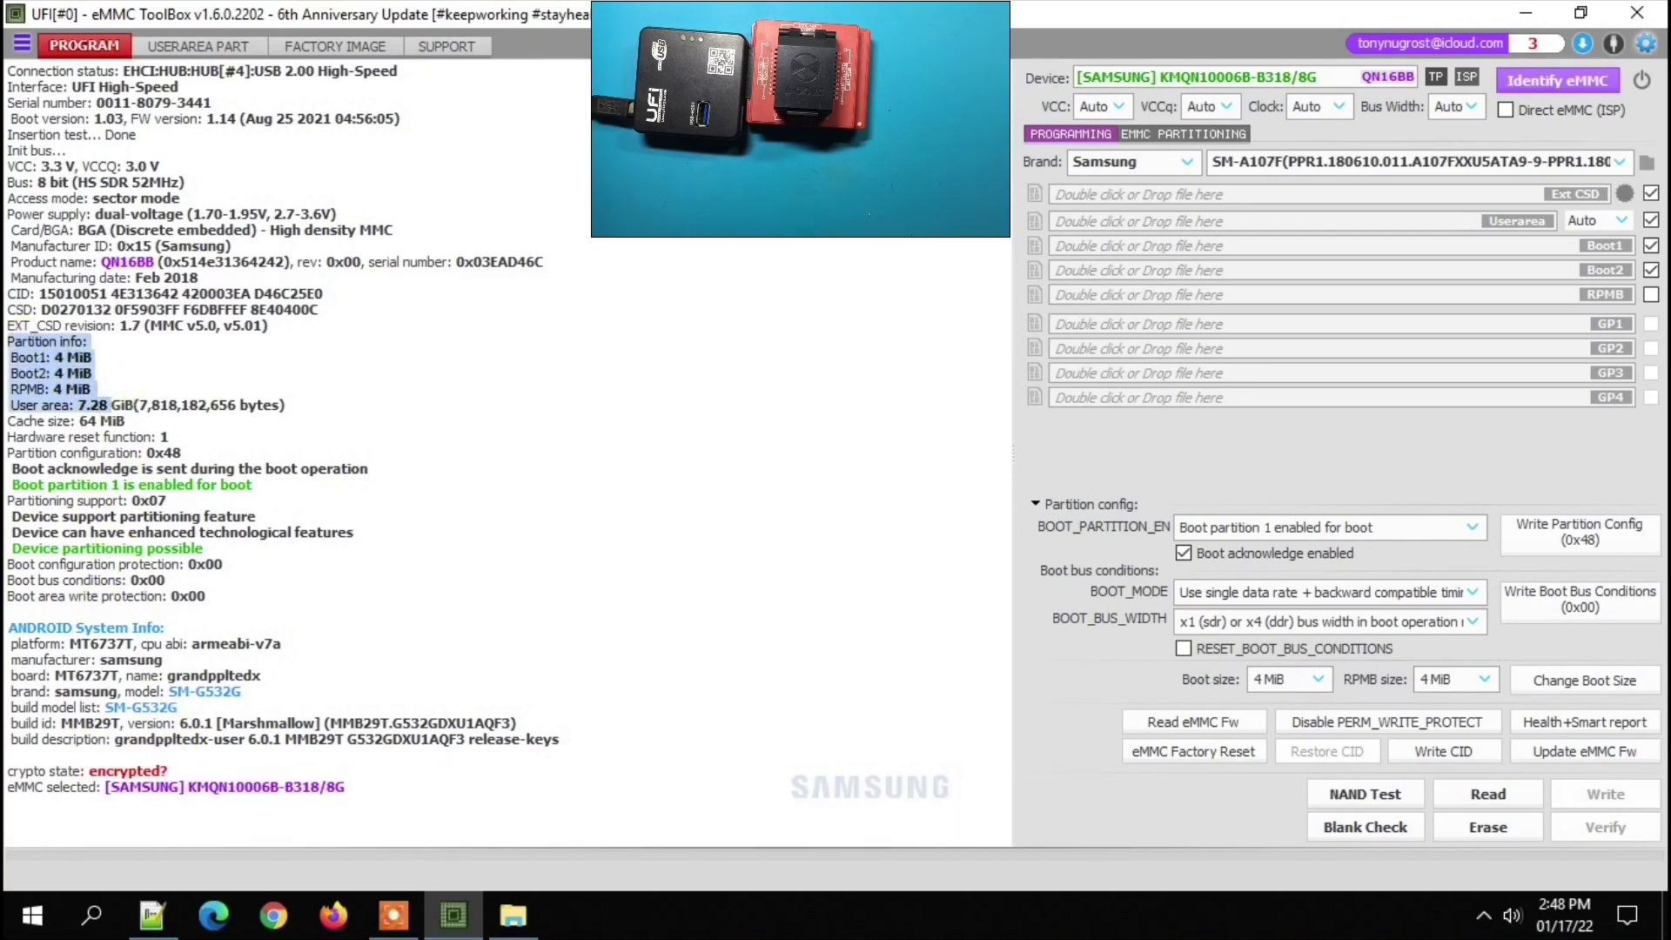
Run the Health+Smart report on the restored eMMC and highlight the report lines
click(1546, 724)
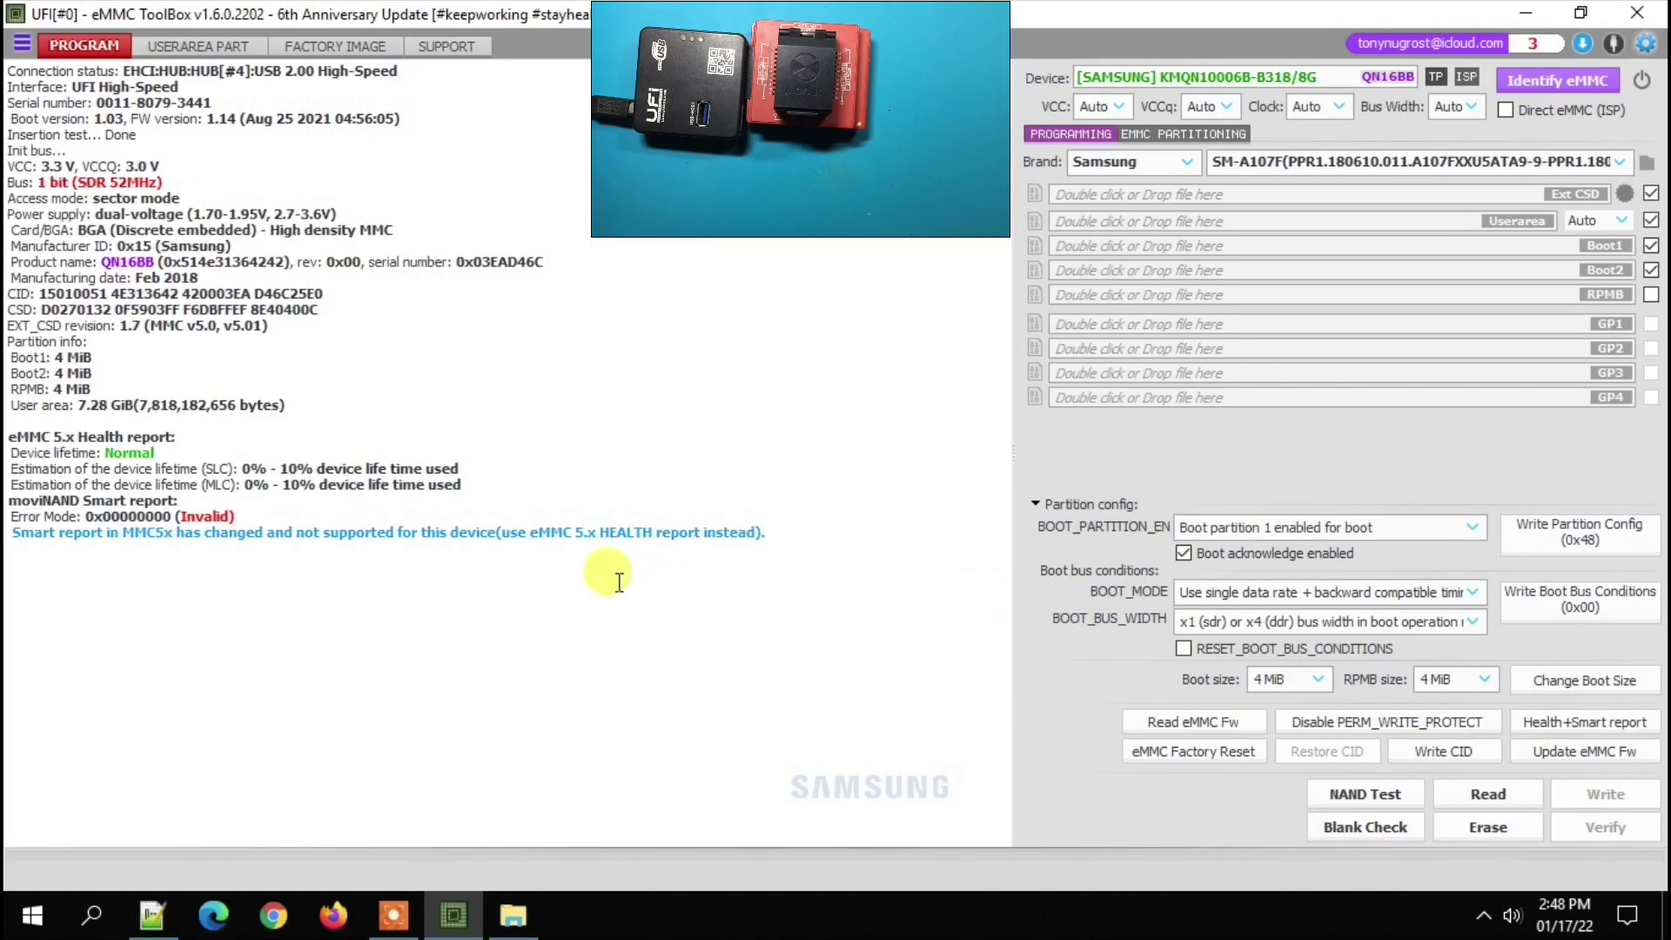
drag(353, 546, 348, 439)
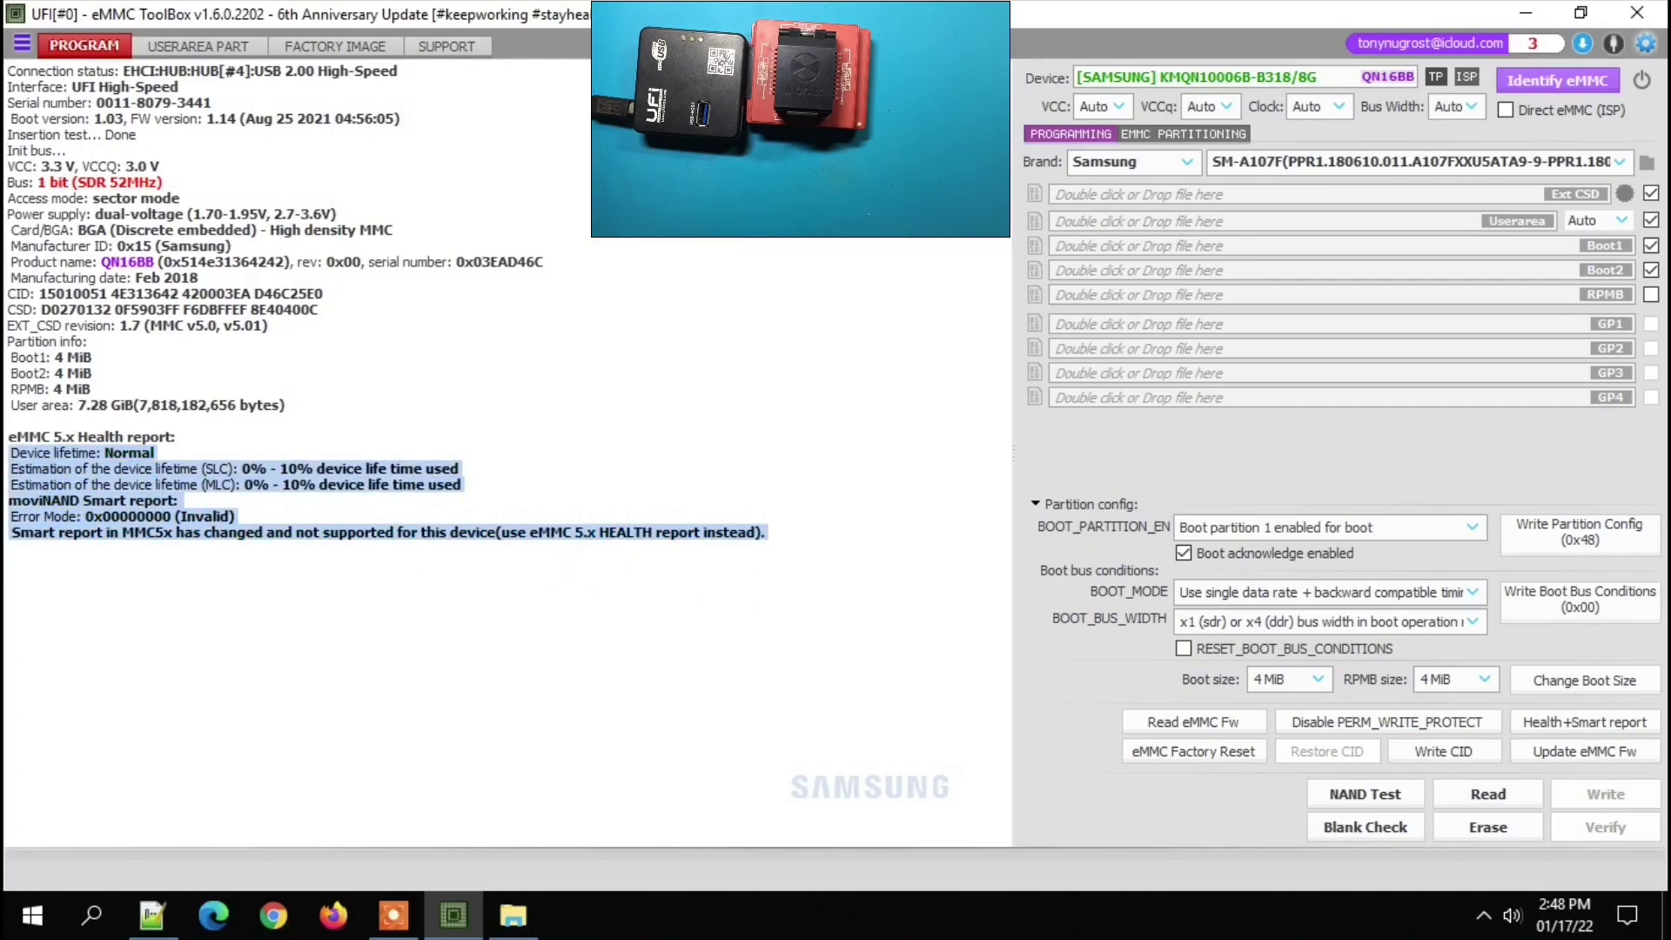
click(353, 405)
Run a Factory Reset special task on the user area partitions and check the cache and userdata lines in the log
click(198, 45)
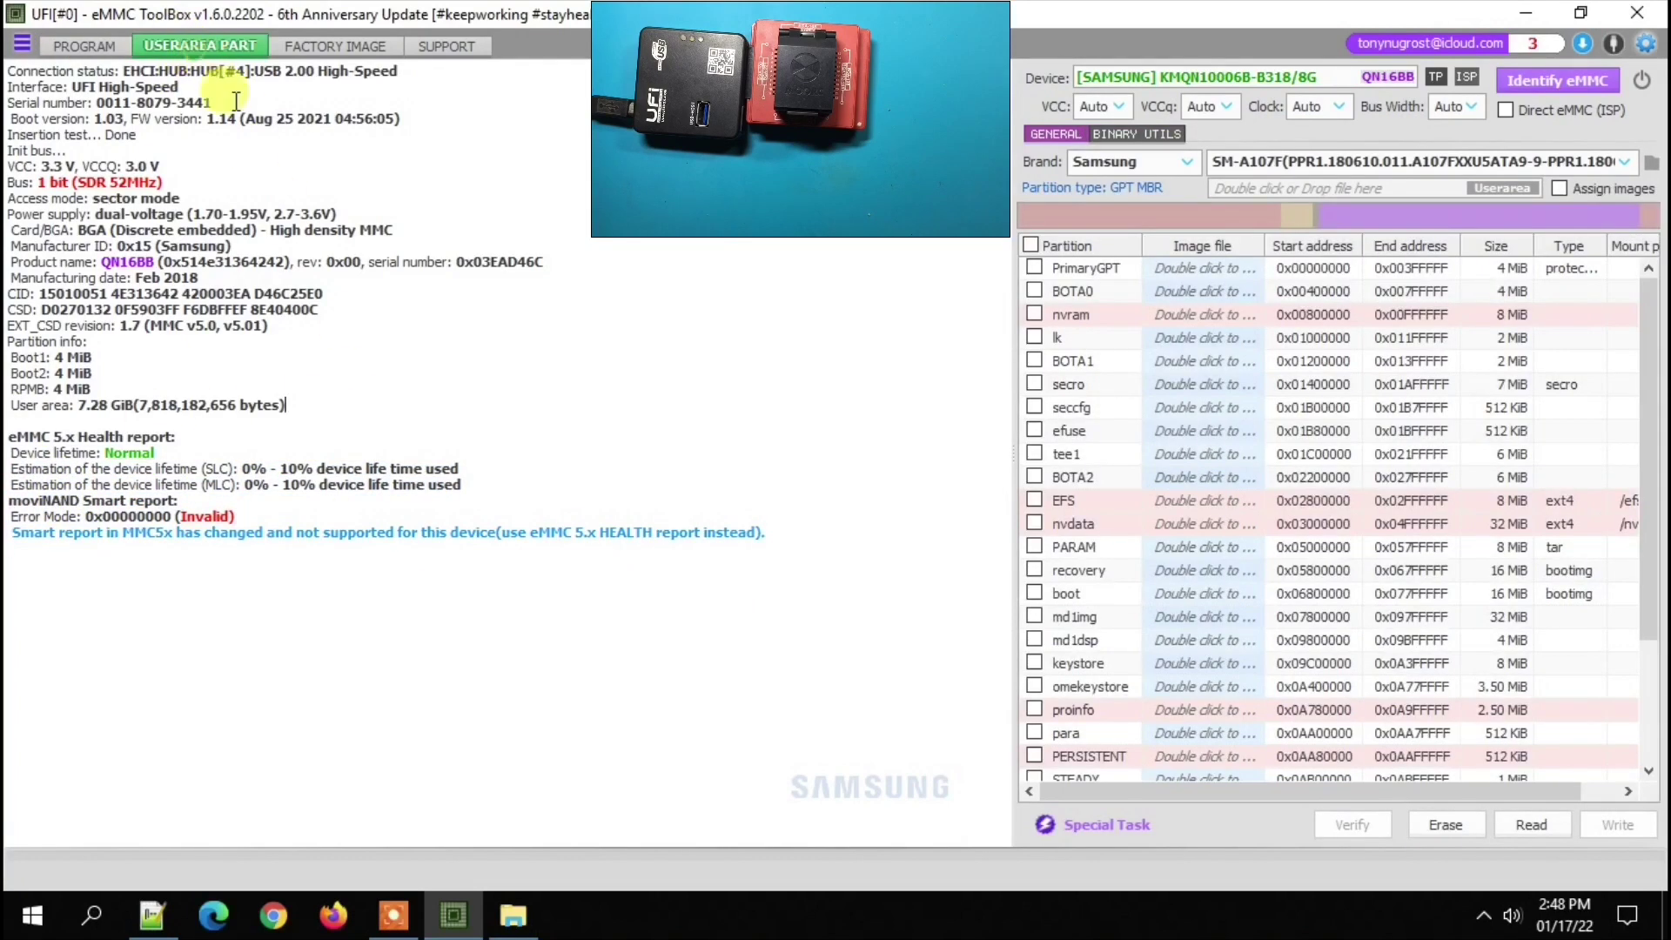
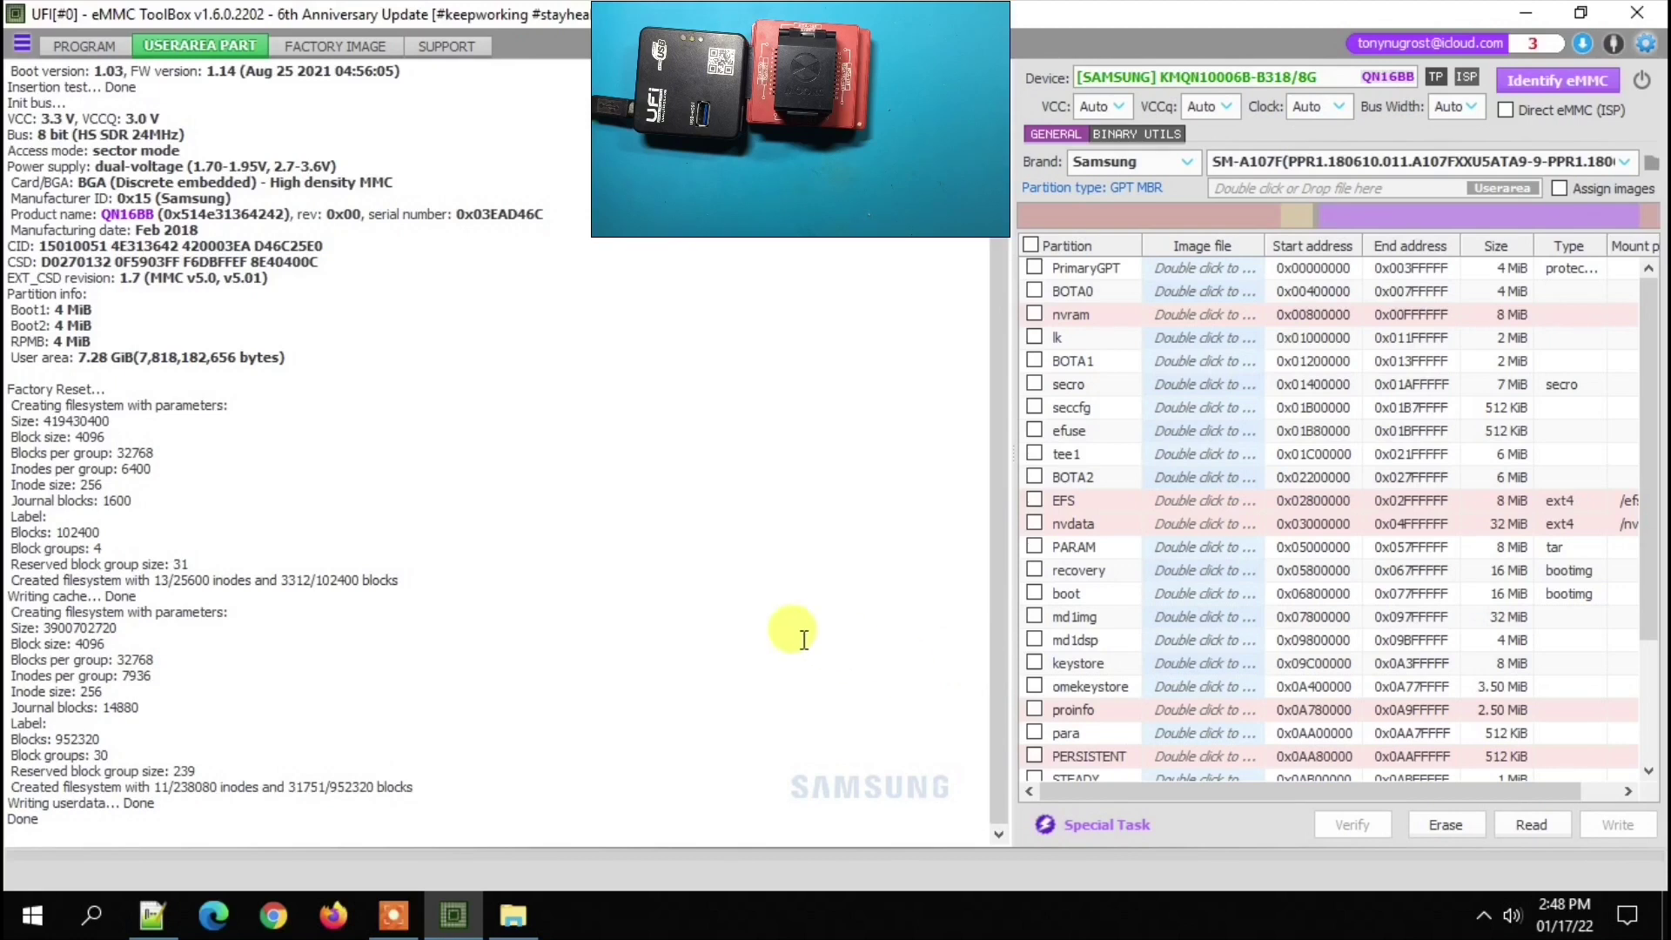
drag(10, 785, 223, 827)
click(76, 811)
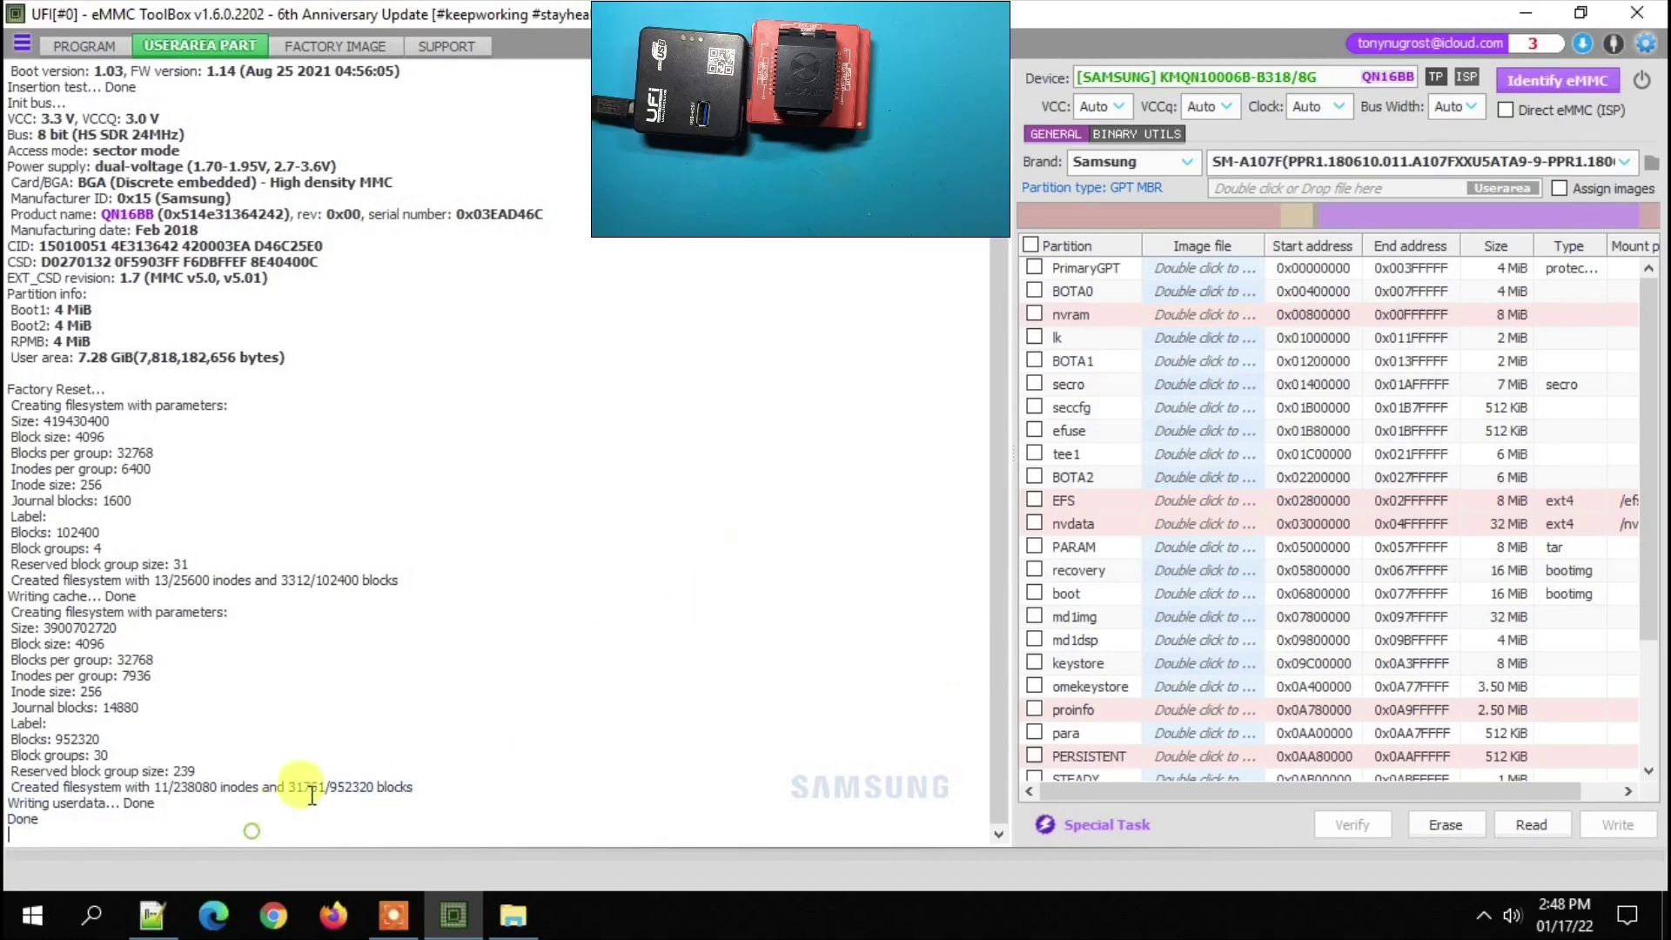
Identify the factory-reset eMMC, check its internal storage and crypto state, and close the eMMC toolbox
click(1558, 80)
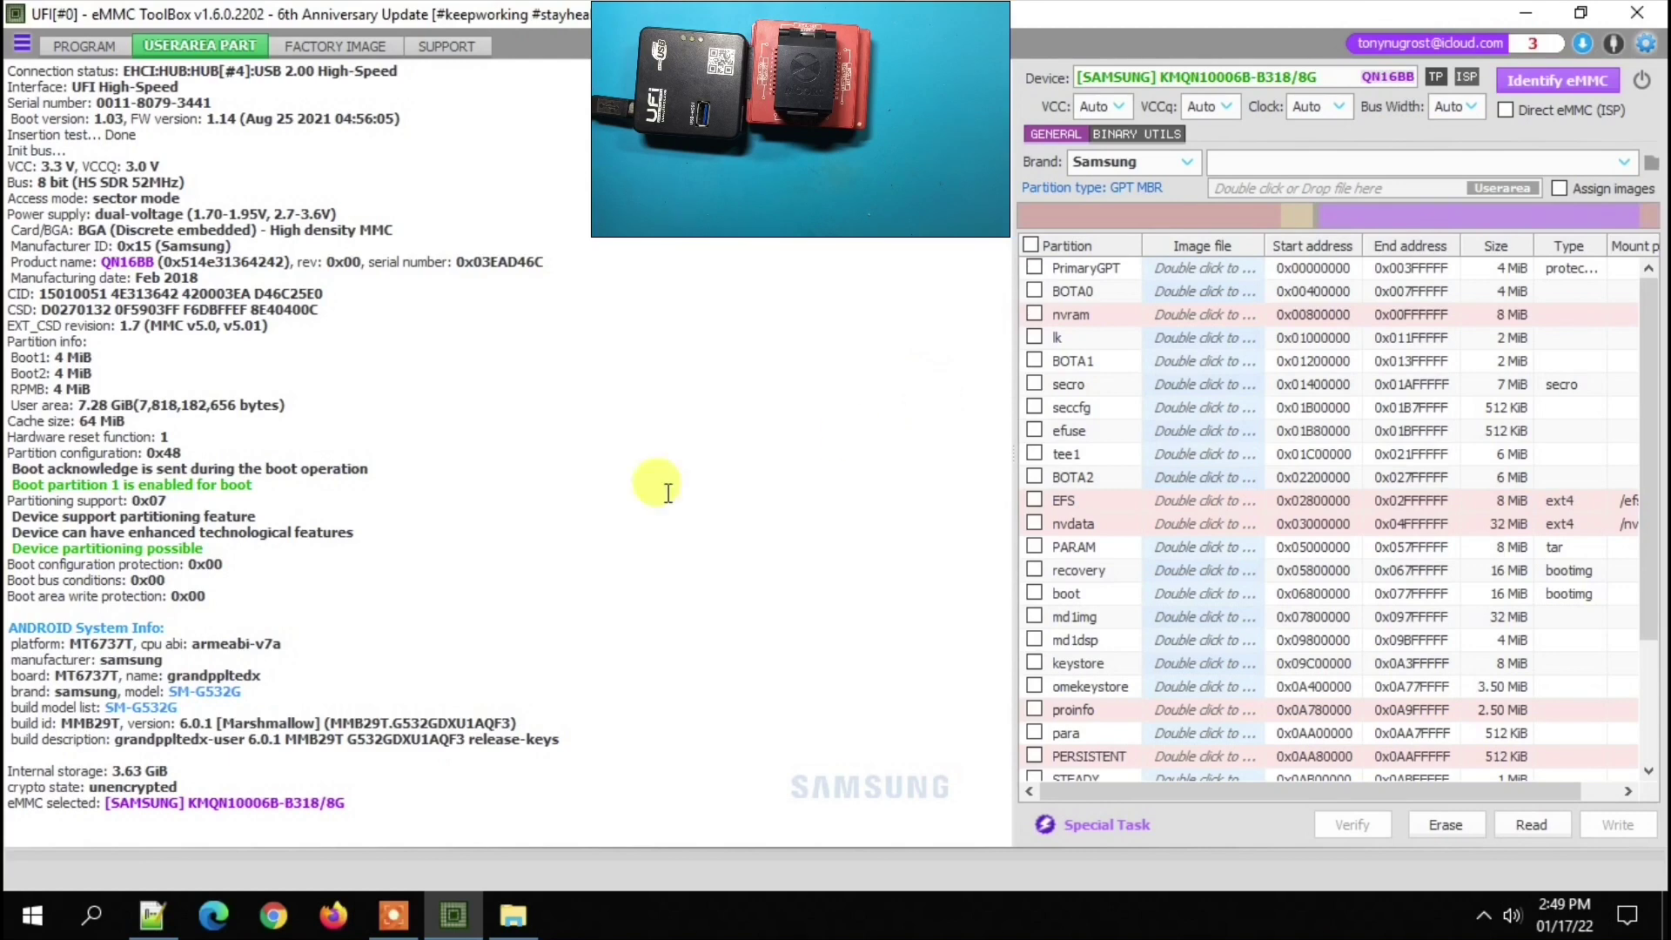
triple_click(165, 771)
click(184, 780)
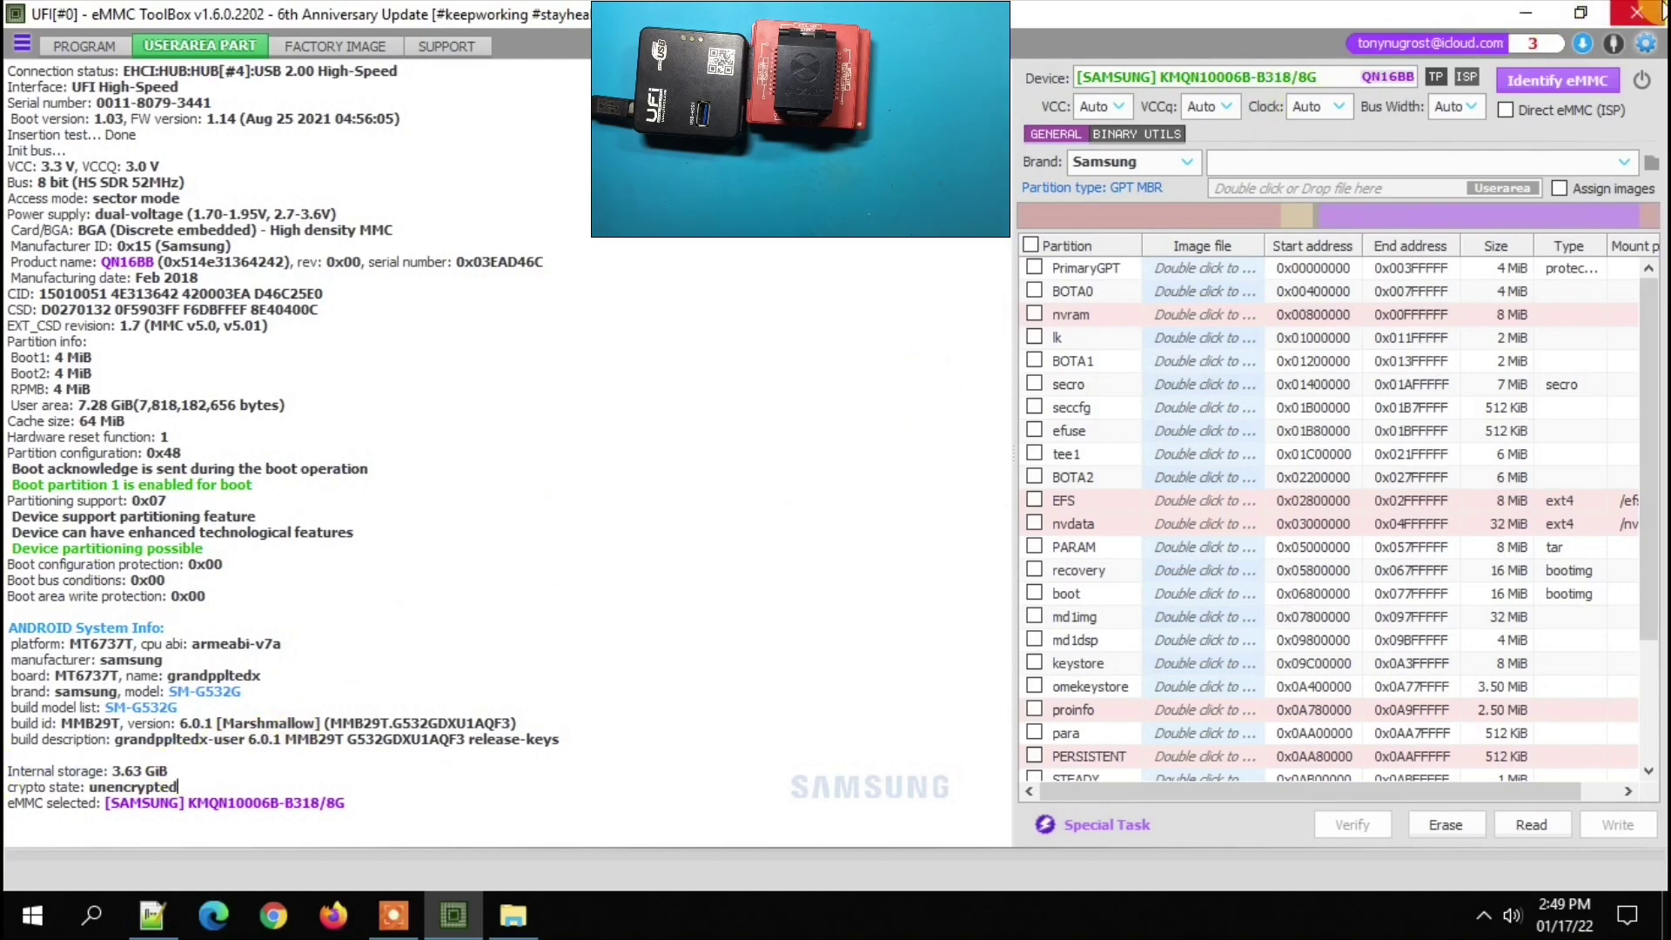
click(1637, 12)
click(387, 922)
click(868, 881)
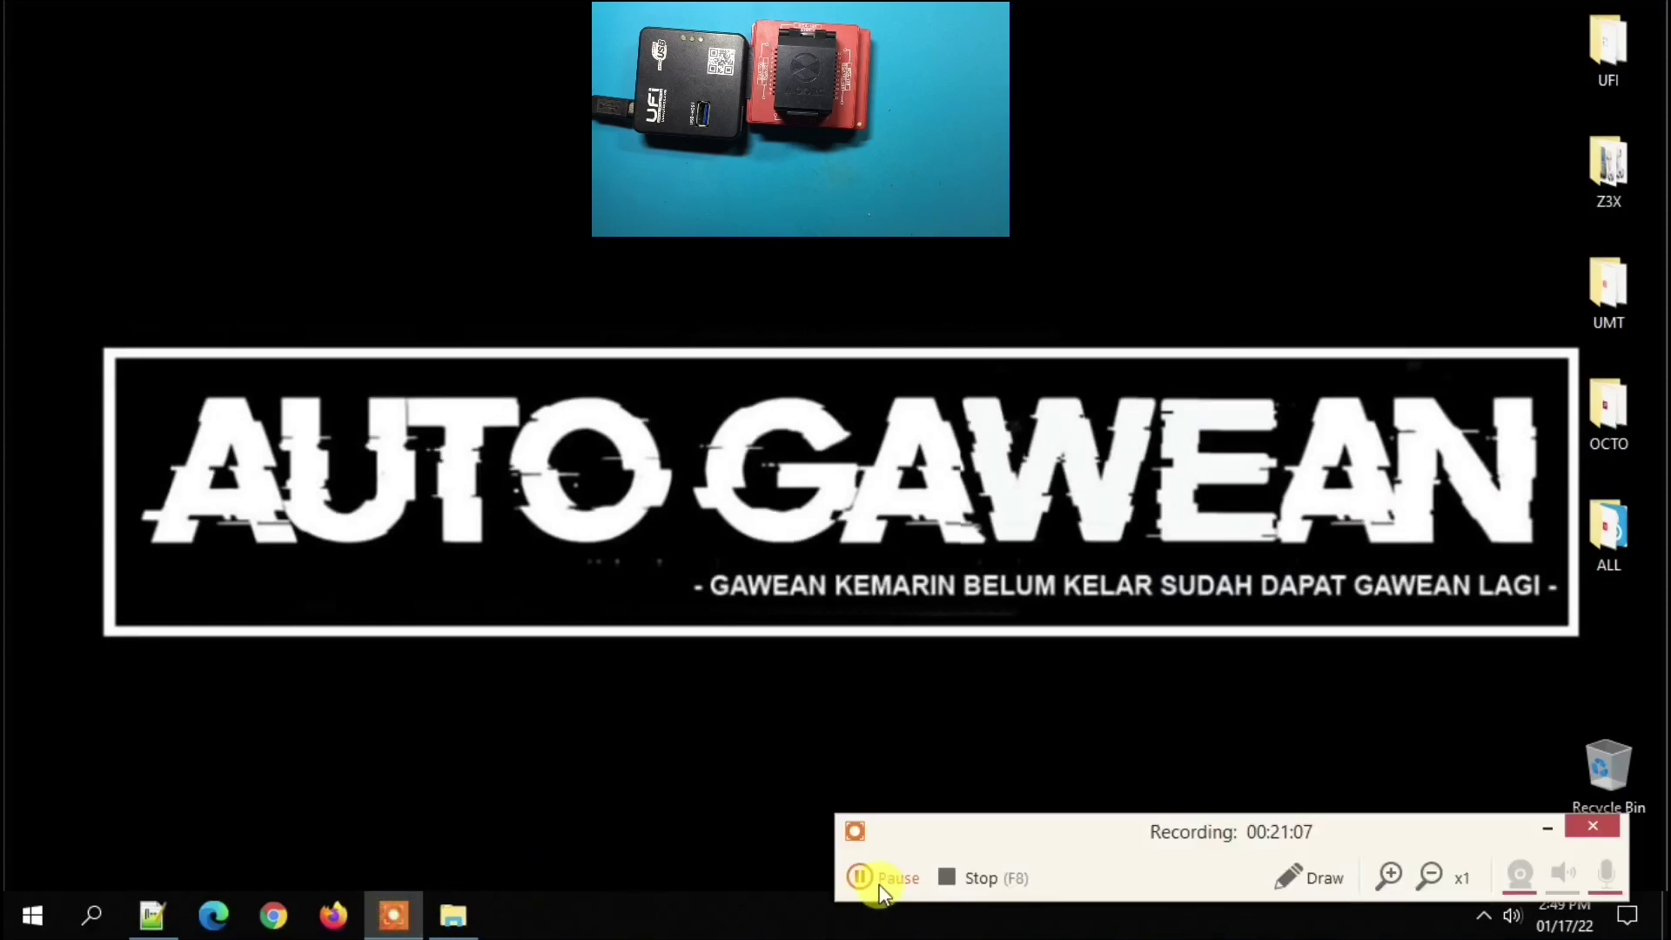